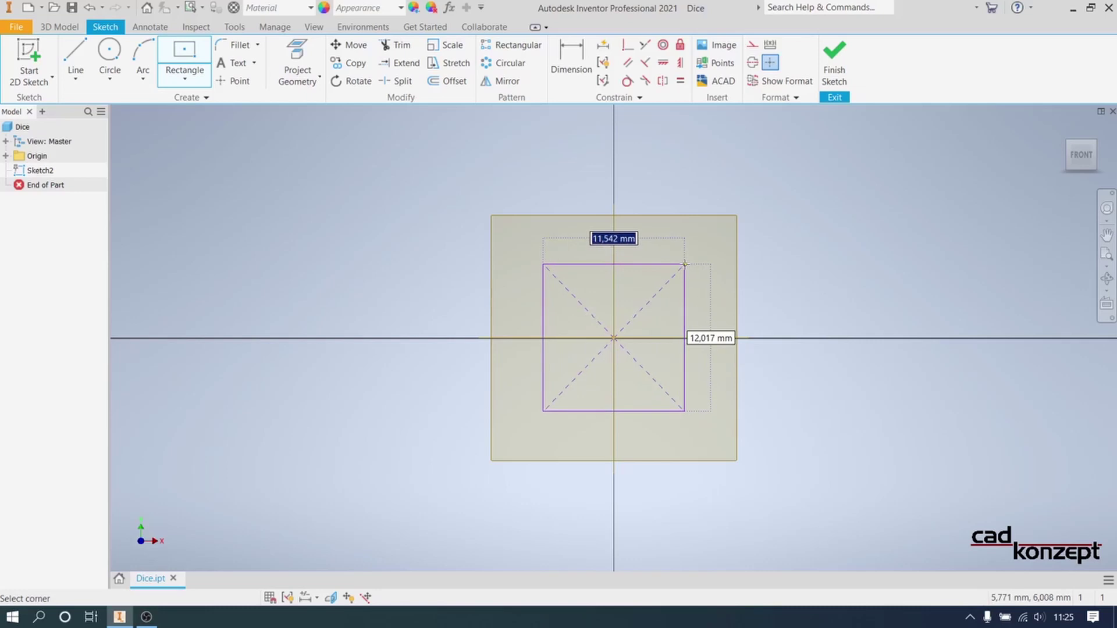
# - Set the width of the rectangle centred on the origin to 20 mm and end the rectangle command
pyautogui.write('20')
pyautogui.press('Return')
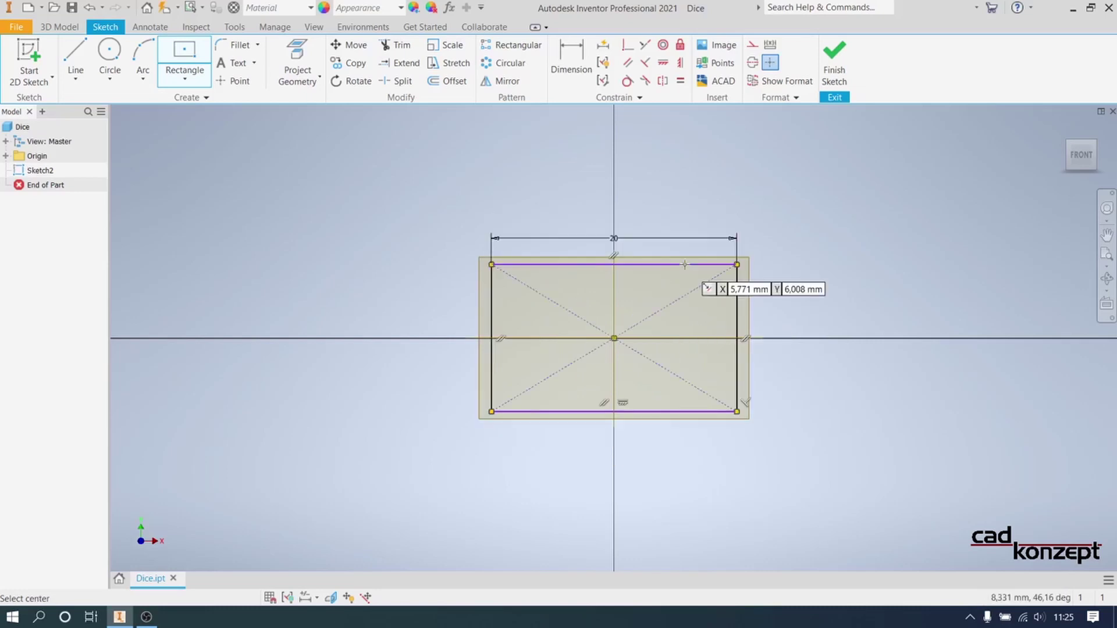
pyautogui.rightClick(798, 222)
pyautogui.click(837, 224)
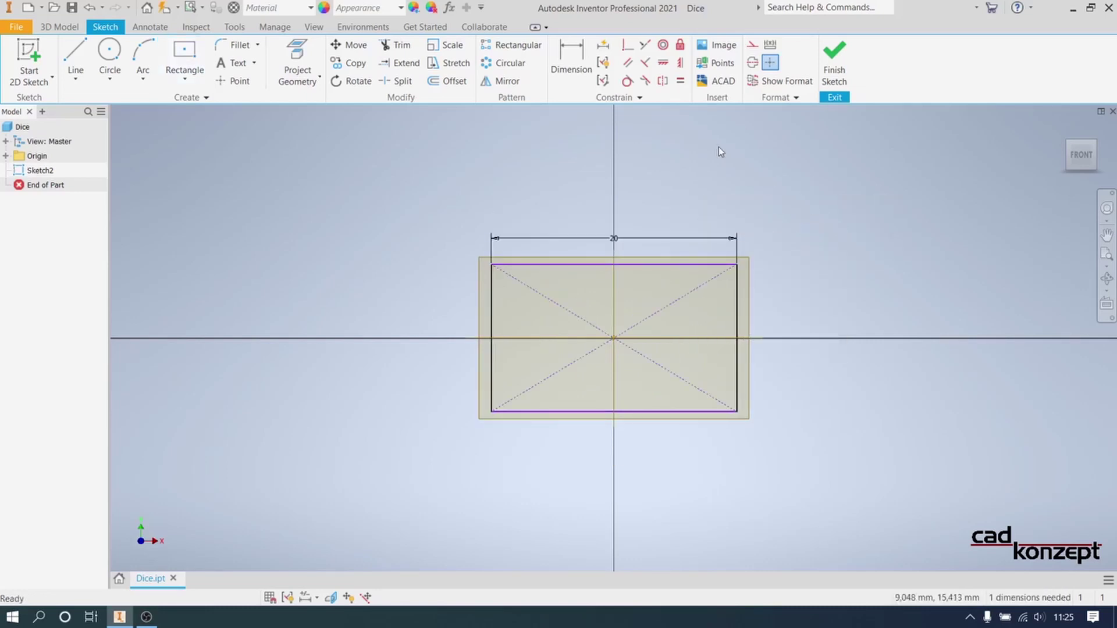
# - Constrain the rectangle's upper and right sides to equal length and finish the sketch
pyautogui.press('=')
pyautogui.click(698, 267)
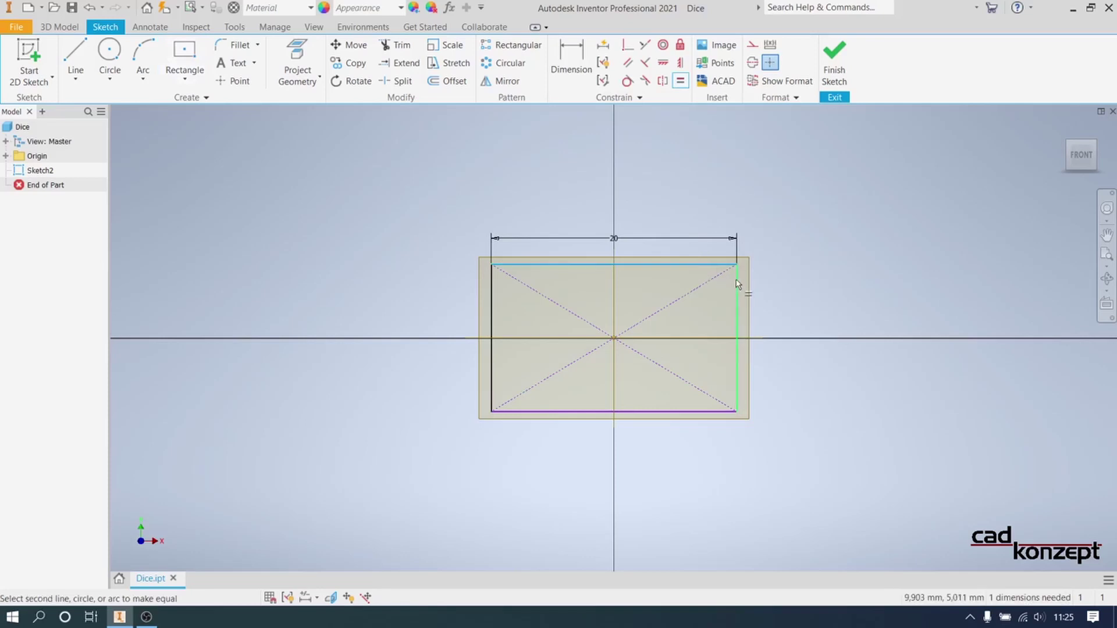
pyautogui.click(737, 285)
pyautogui.rightClick(811, 267)
pyautogui.click(851, 266)
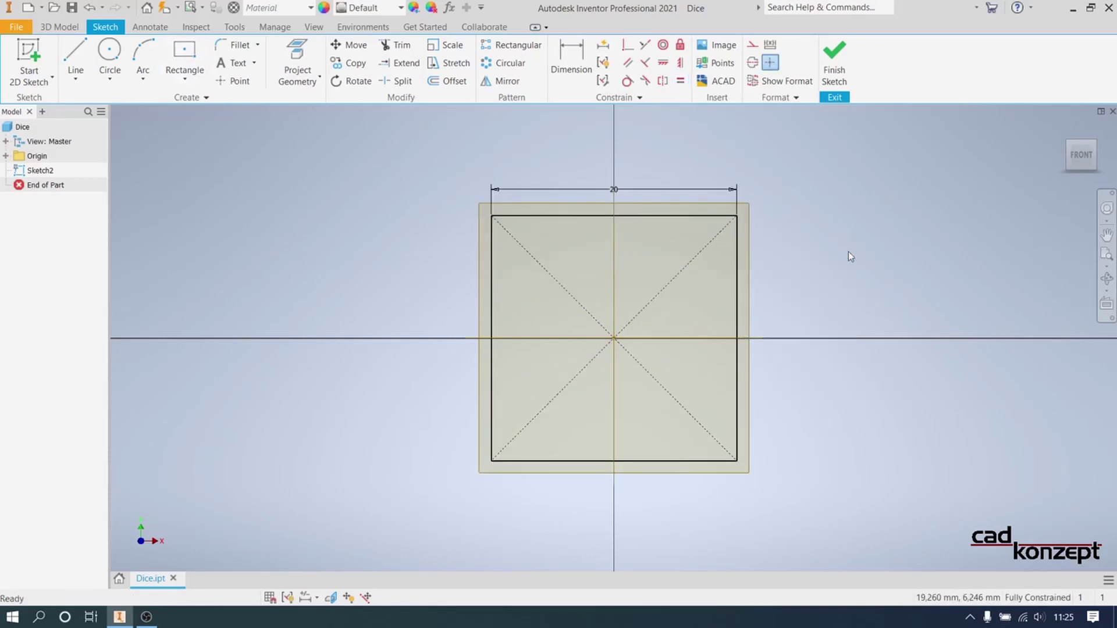
pyautogui.click(834, 64)
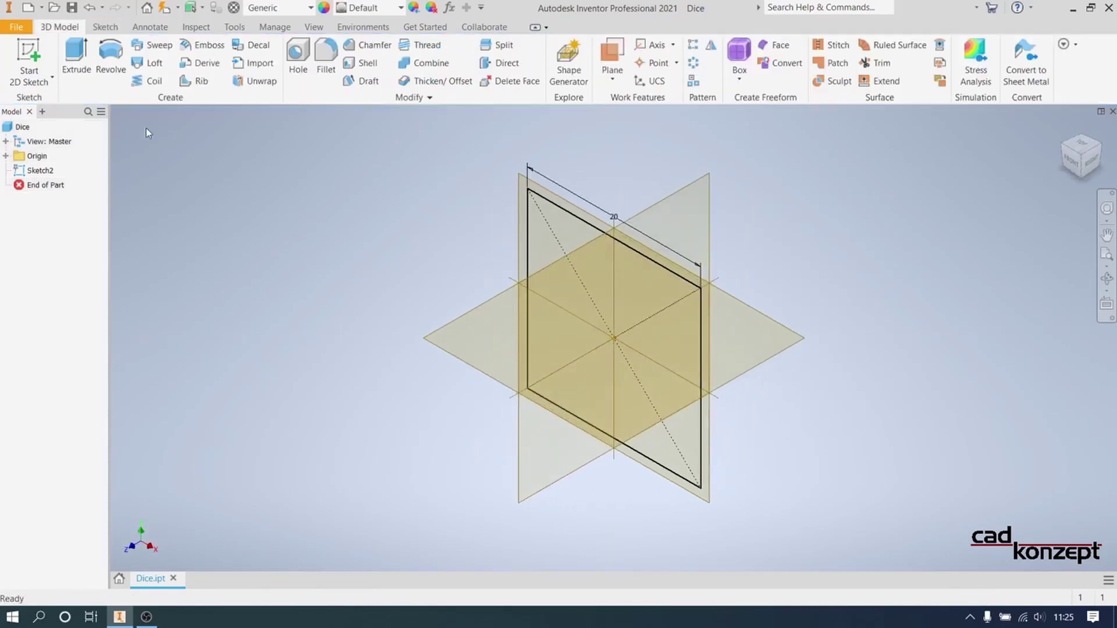
# - Extrude the square profile 20 mm symmetrically about the sketch plane
pyautogui.click(76, 58)
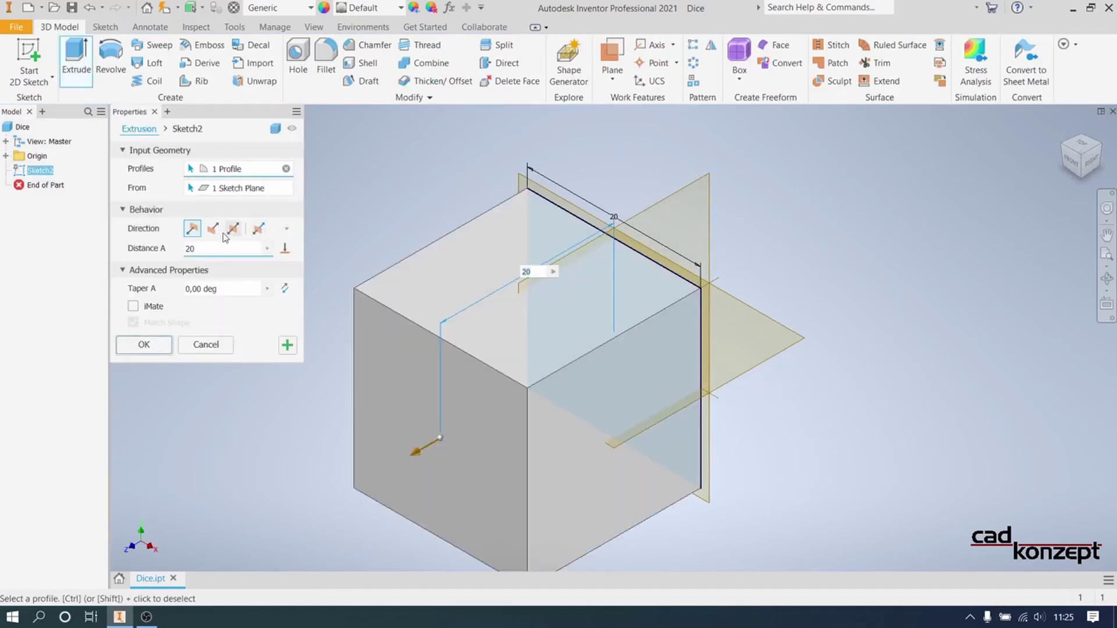
pyautogui.click(233, 228)
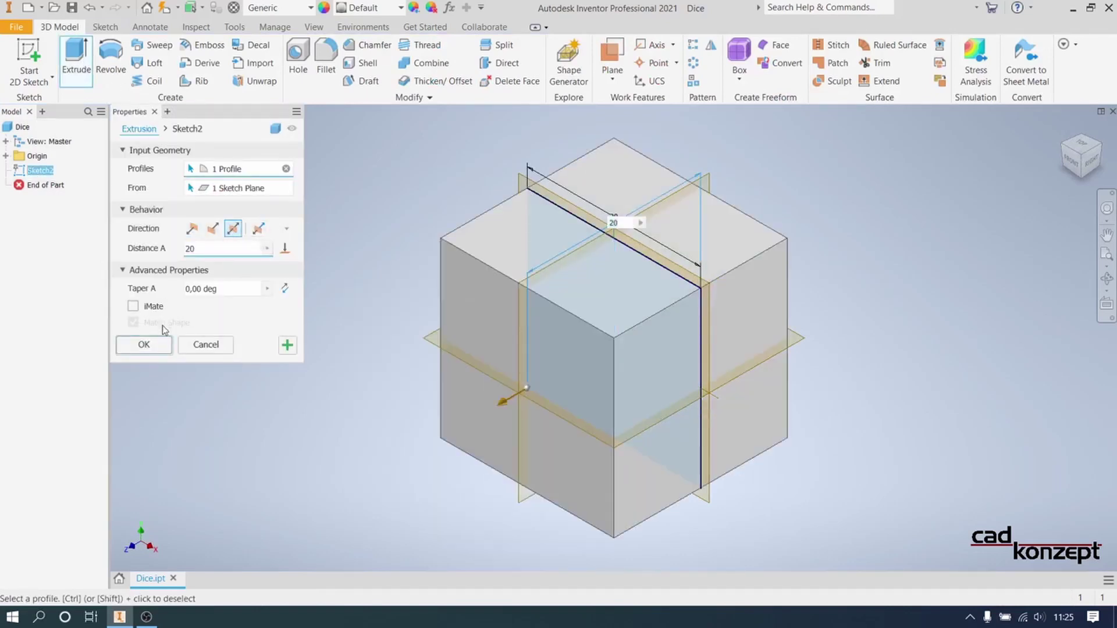
pyautogui.click(163, 345)
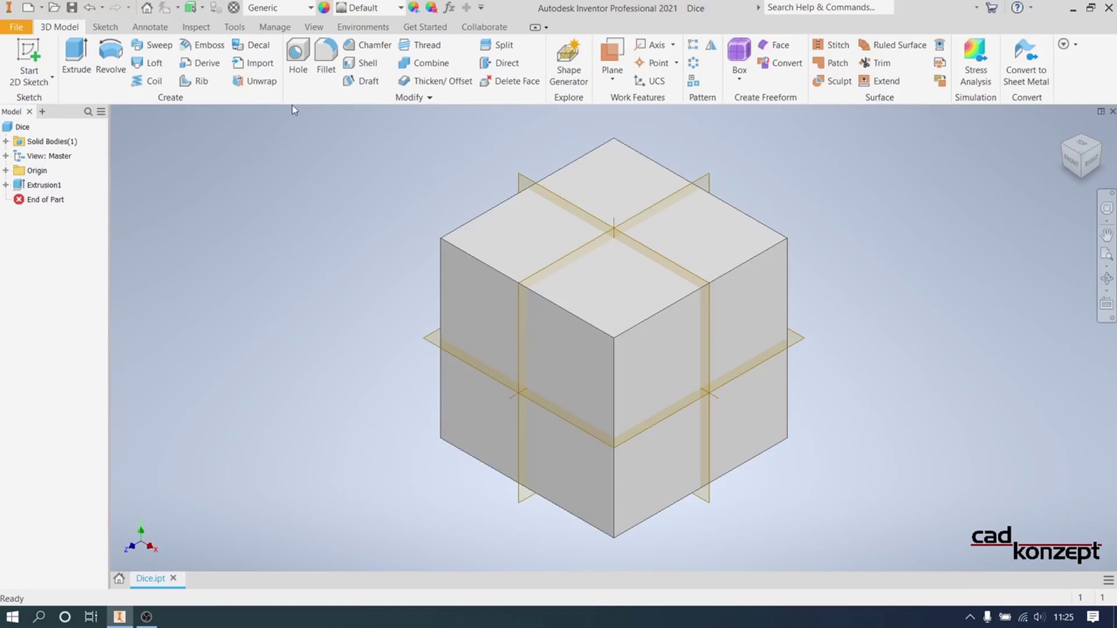
# - Fillet all 12 edges of the cube with a 2 mm radius
pyautogui.click(326, 57)
pyautogui.moveTo(383, 121); pyautogui.dragTo(885, 563)
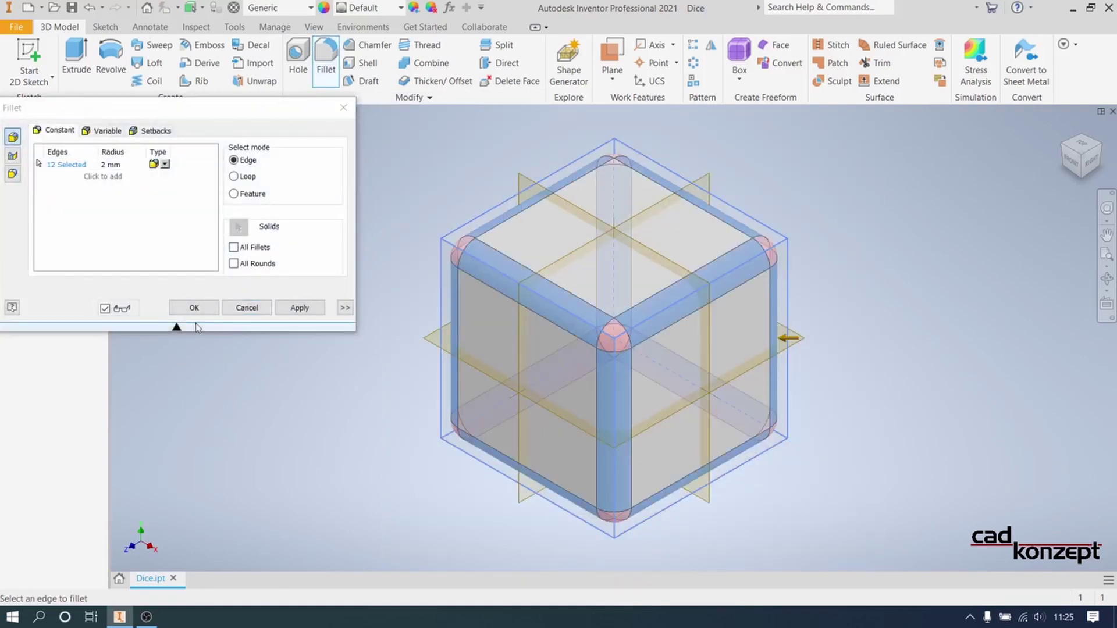
pyautogui.click(187, 303)
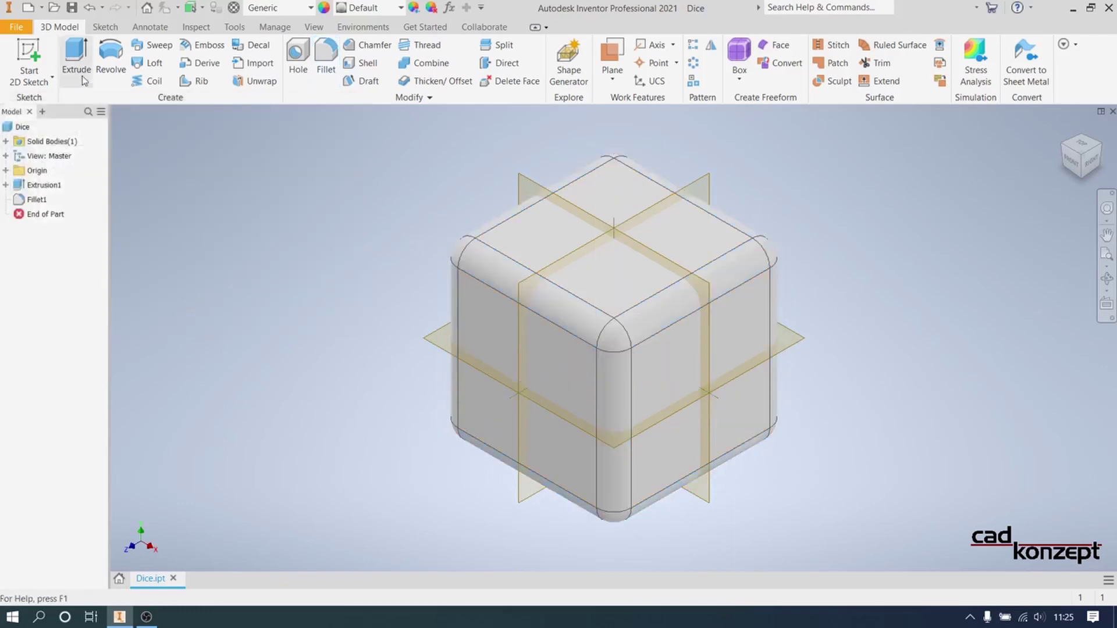
# - Start a sketch on the cube's vertical YZ mid-plane and slice the graphics at that plane
pyautogui.click(29, 64)
pyautogui.click(519, 333)
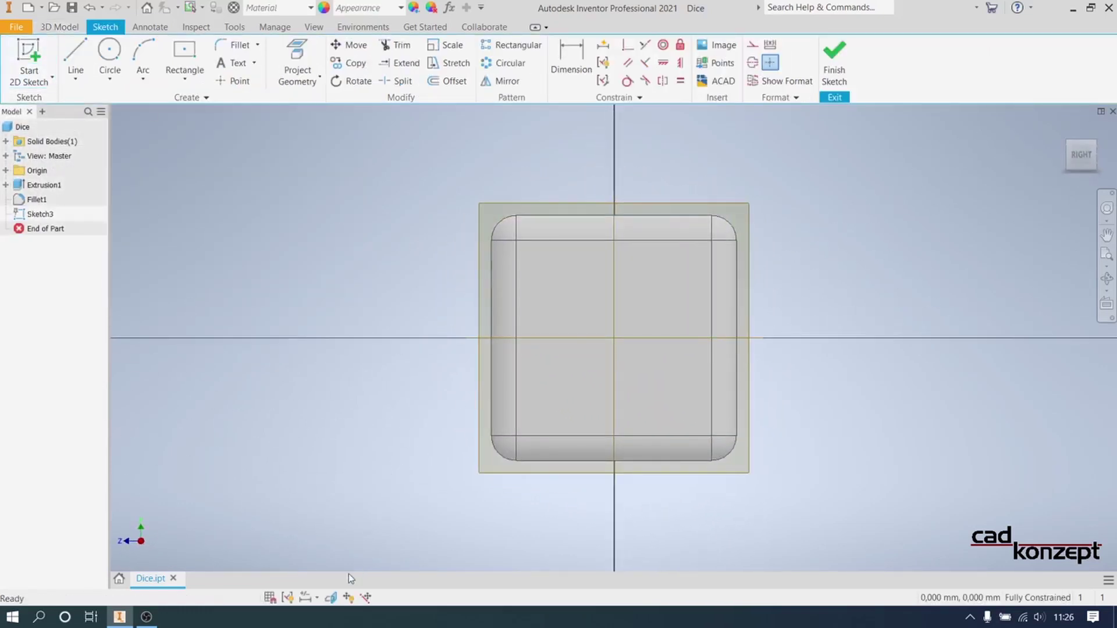
pyautogui.click(331, 598)
# - Sketch a 3 mm diameter circle near the middle of the cube's front face edge
pyautogui.scroll(6, 464, 350)
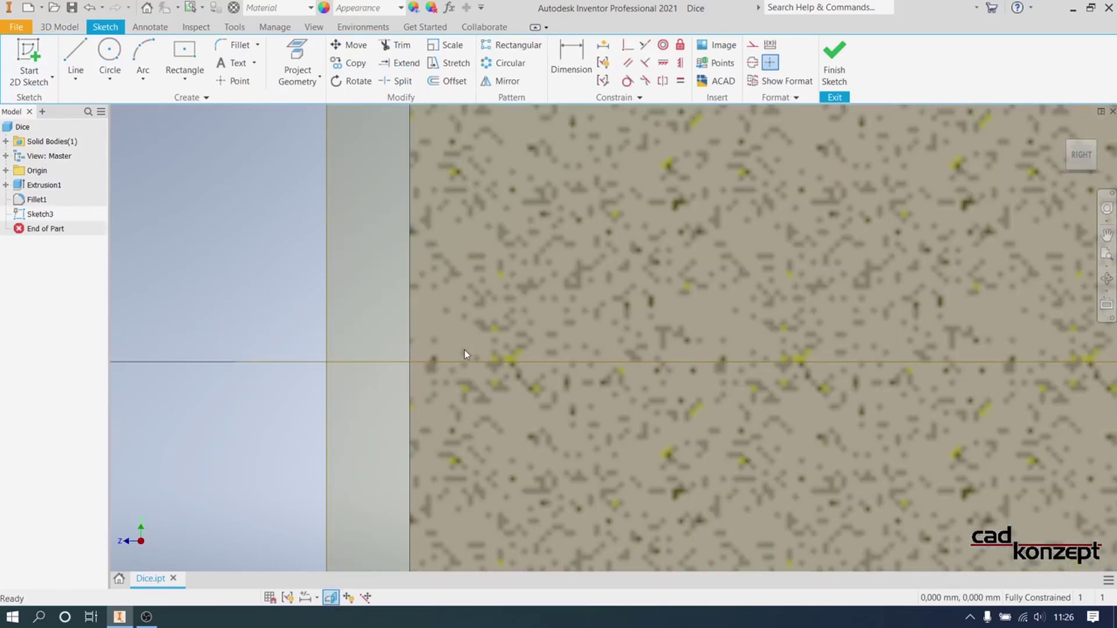
pyautogui.click(110, 58)
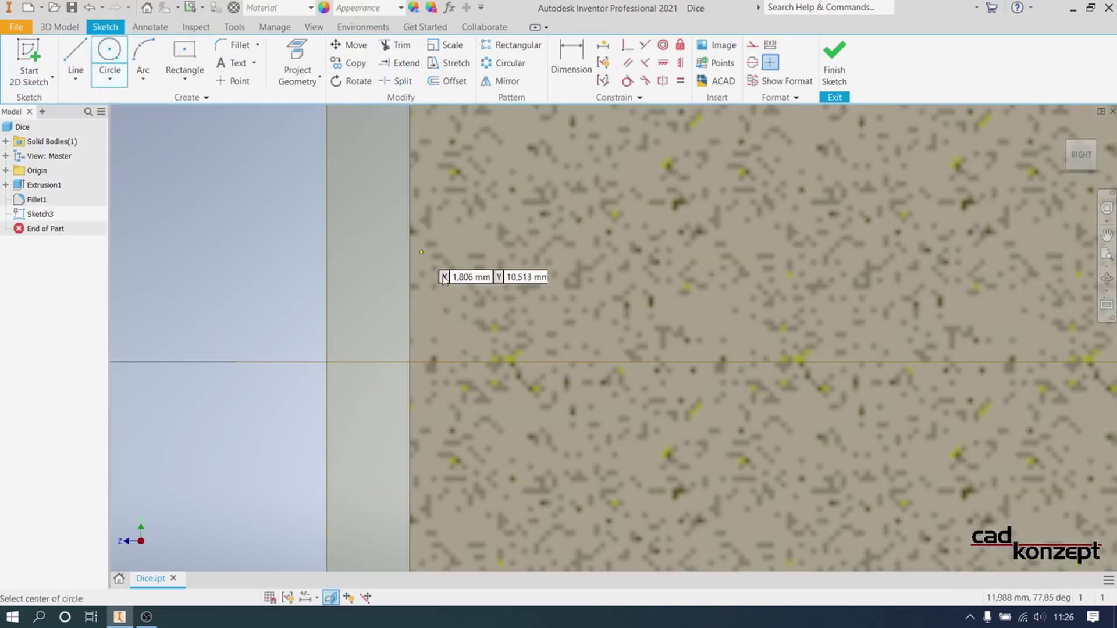
pyautogui.click(489, 336)
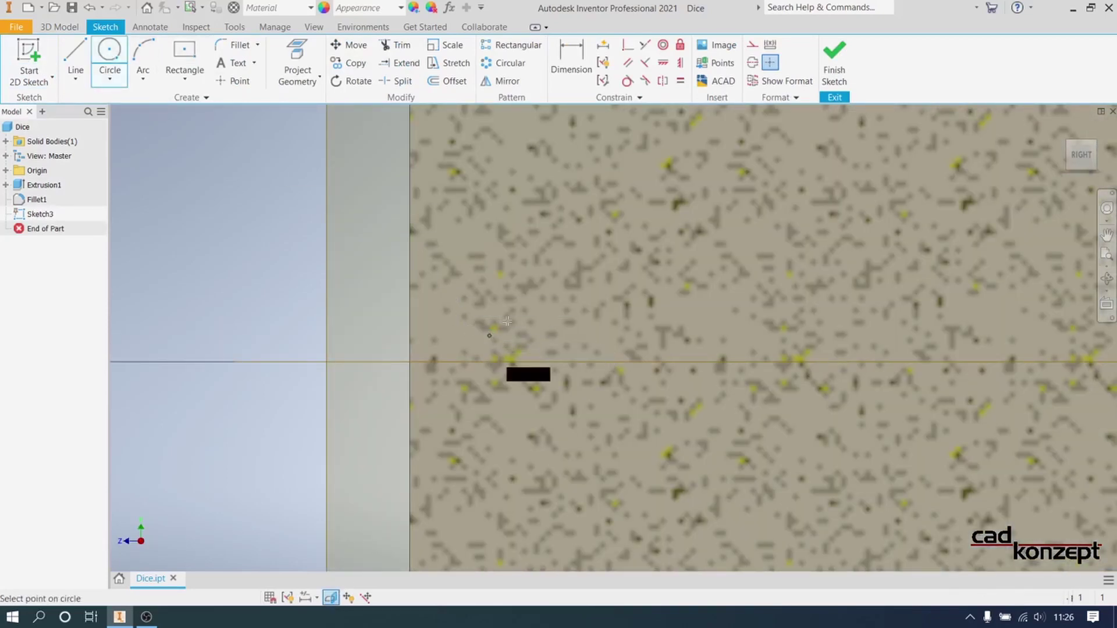
pyautogui.click(563, 238)
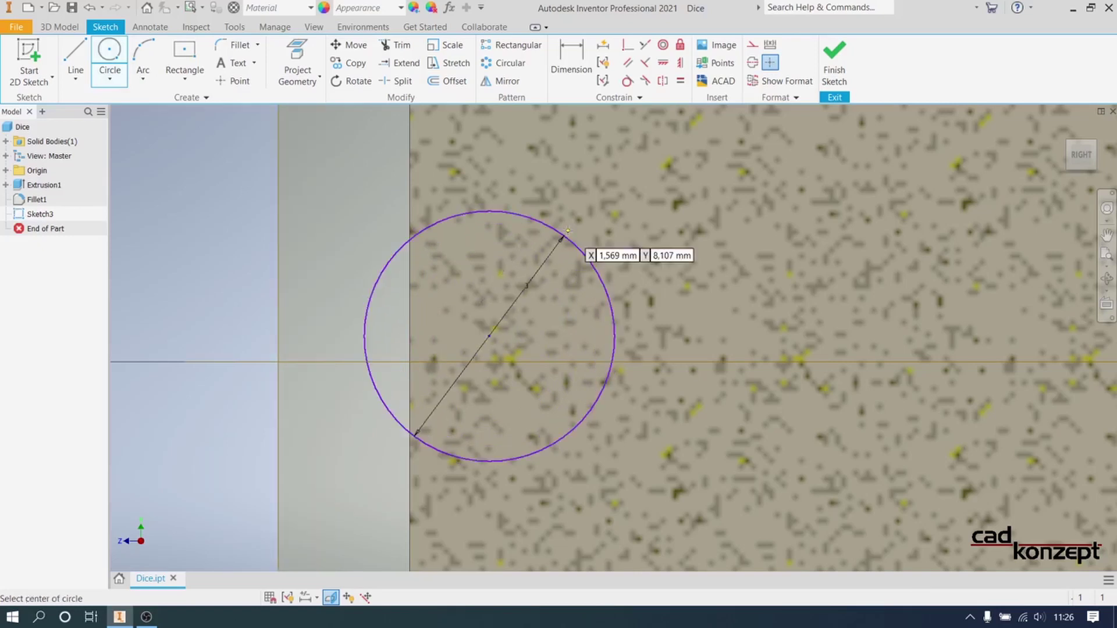
pyautogui.rightClick(630, 205)
pyautogui.click(677, 211)
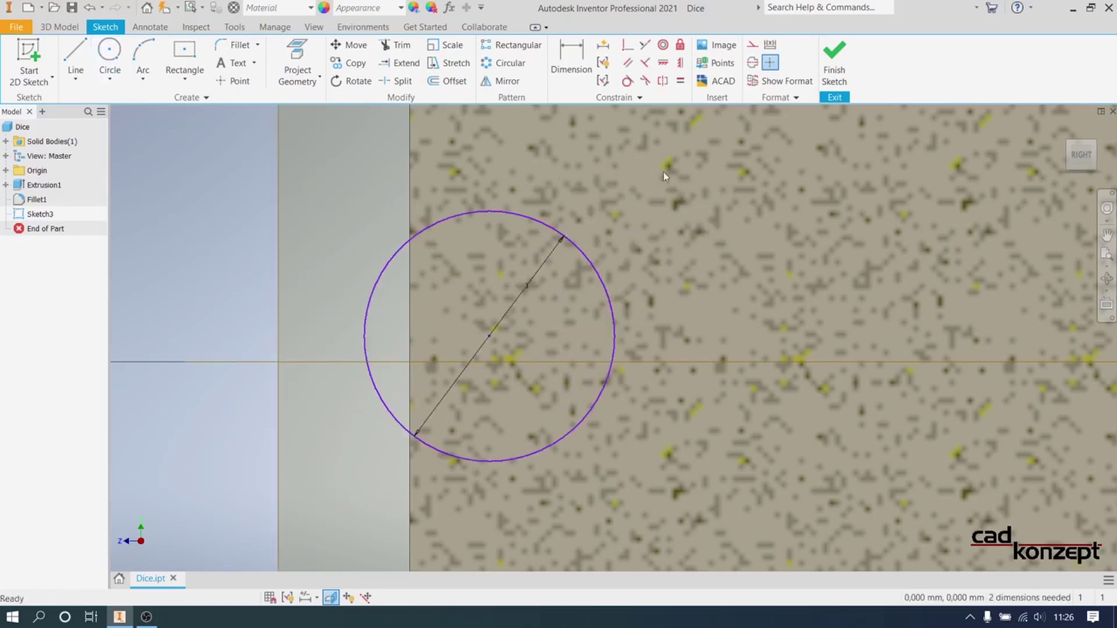
# - Constrain the circle's centre point coincident with the horizontal axis through the cube's middle
pyautogui.click(628, 46)
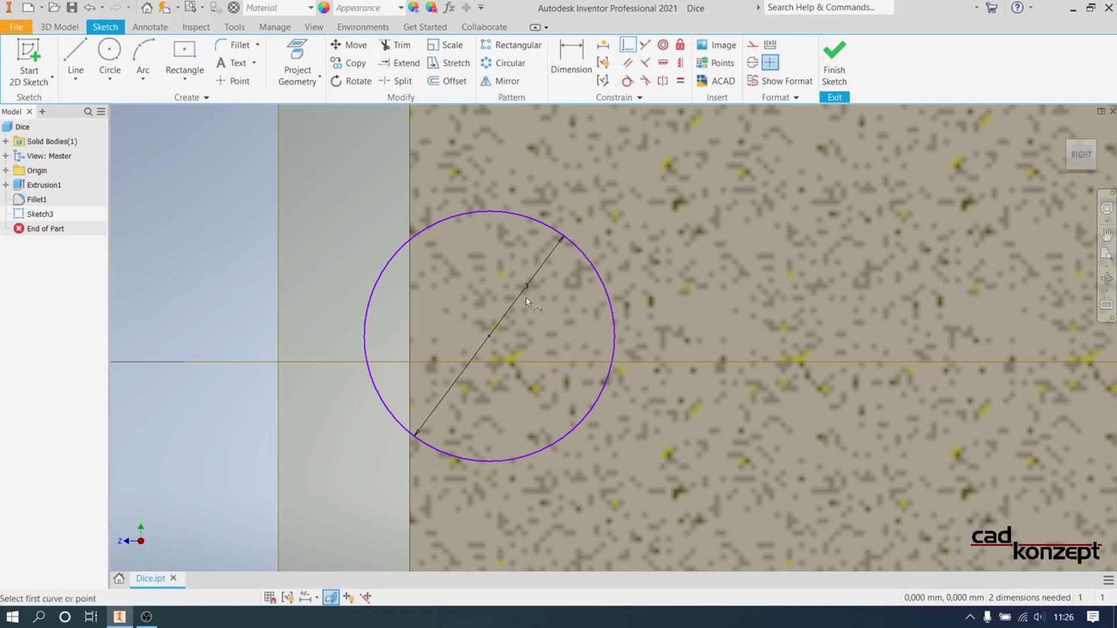
pyautogui.click(490, 338)
pyautogui.click(691, 362)
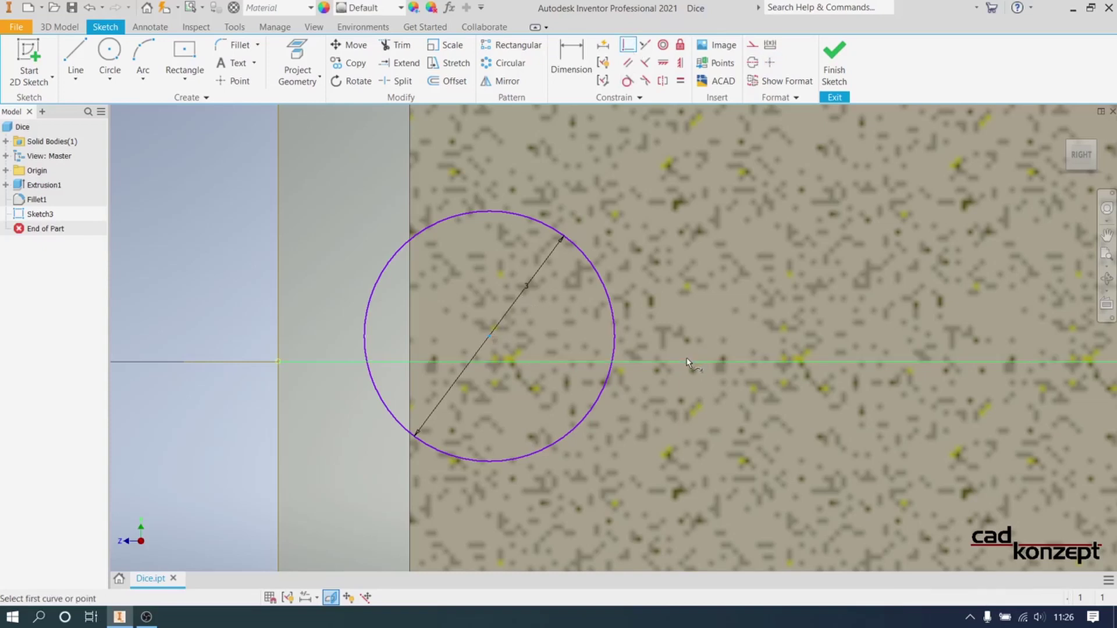
pyautogui.rightClick(696, 307)
pyautogui.click(725, 293)
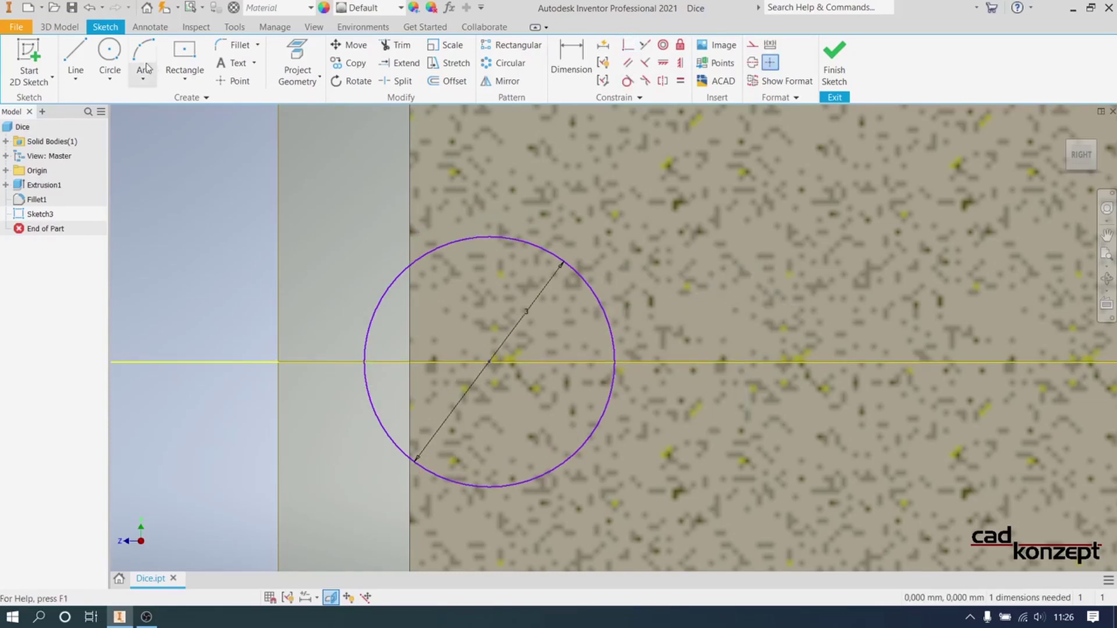
# - Draw a horizontal diameter line across the circle along the axis
pyautogui.click(75, 61)
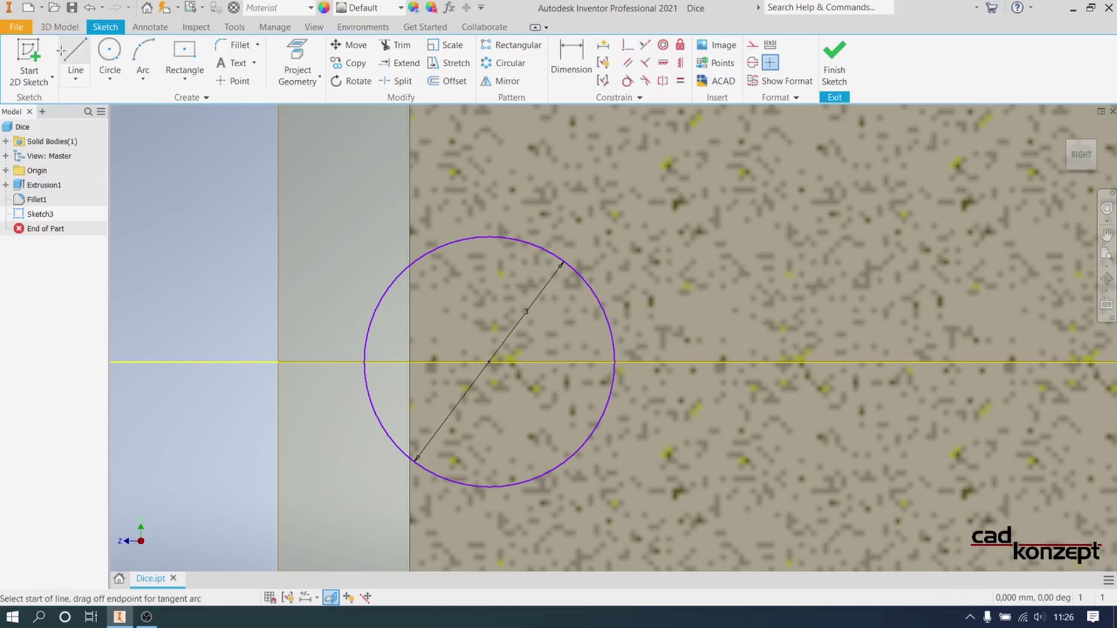
pyautogui.click(362, 363)
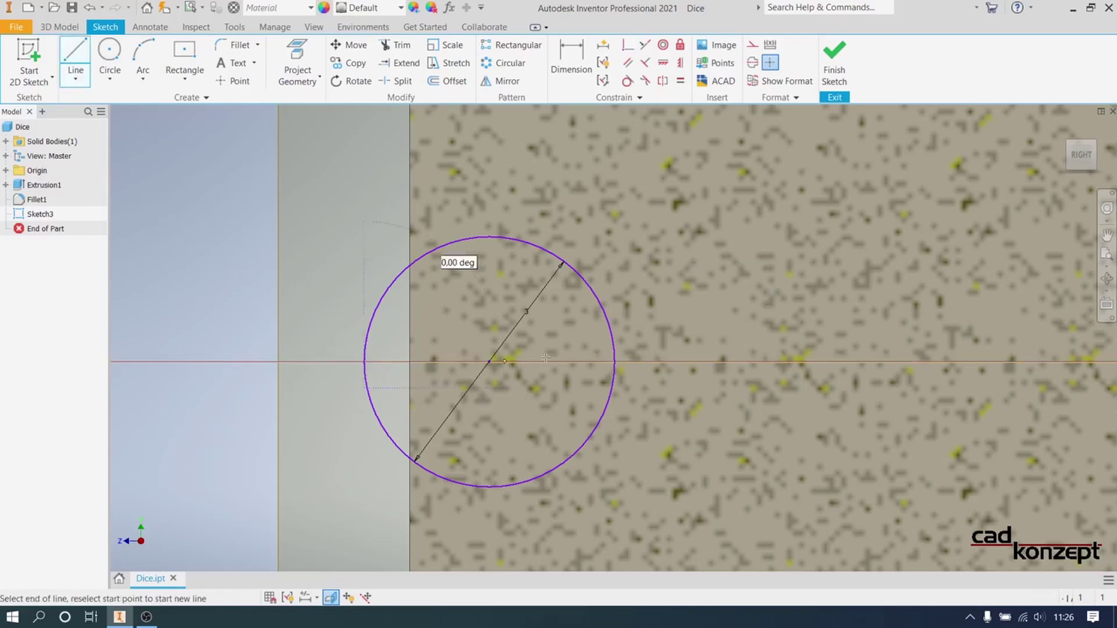
pyautogui.click(615, 363)
pyautogui.rightClick(698, 244)
pyautogui.click(726, 236)
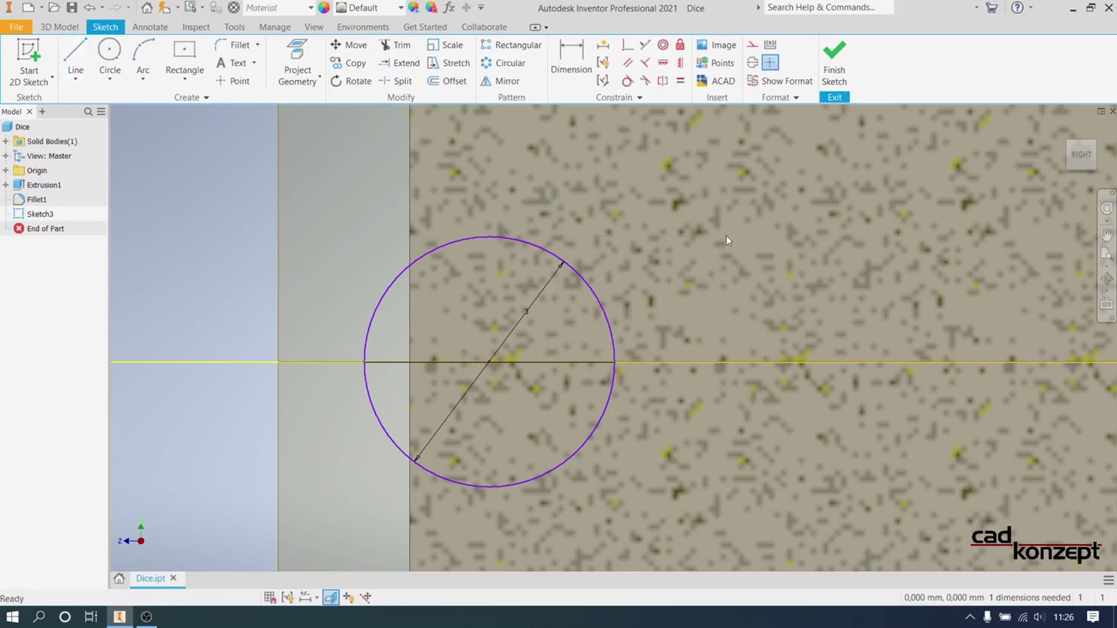
# - Dimension the diameter line's inner endpoint 0.5 mm from the cube's front face edge
pyautogui.click(571, 61)
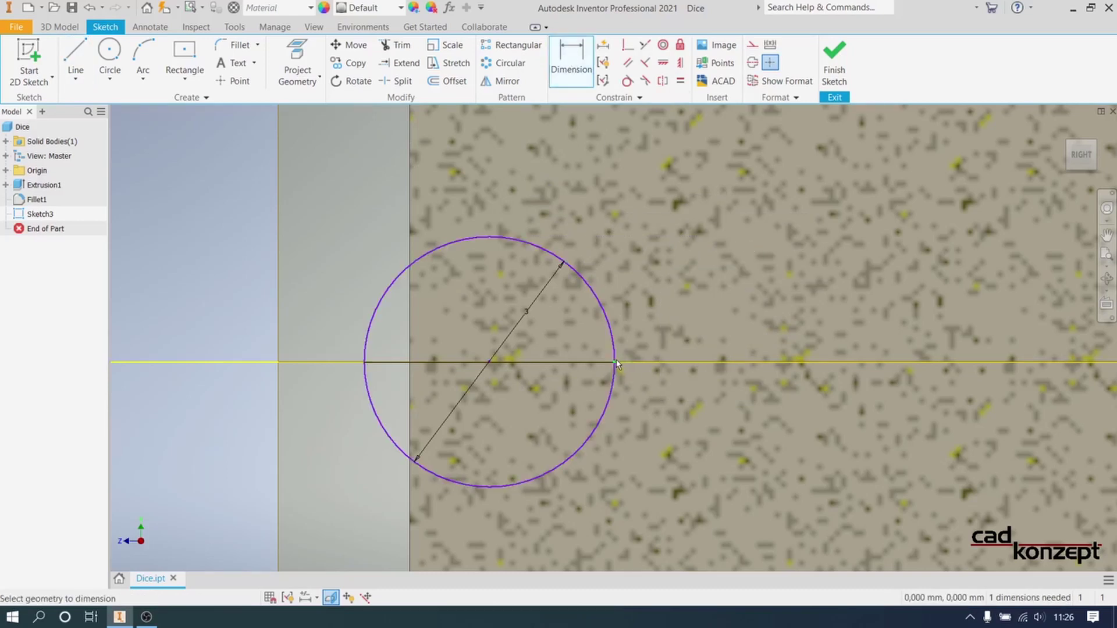
pyautogui.click(410, 183)
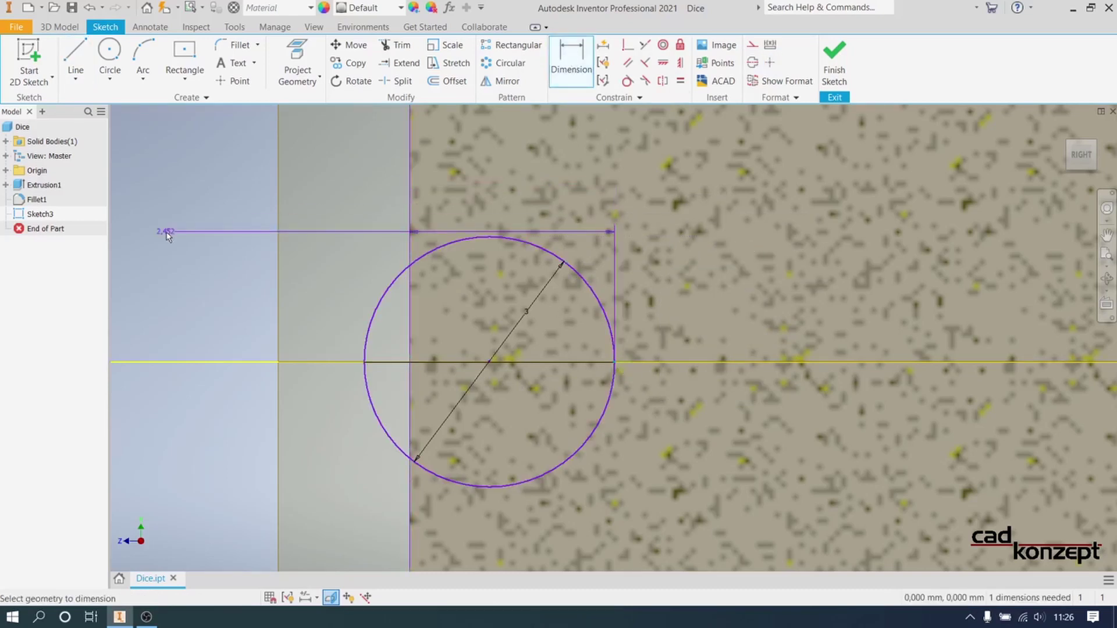
pyautogui.click(169, 232)
pyautogui.write('0.')
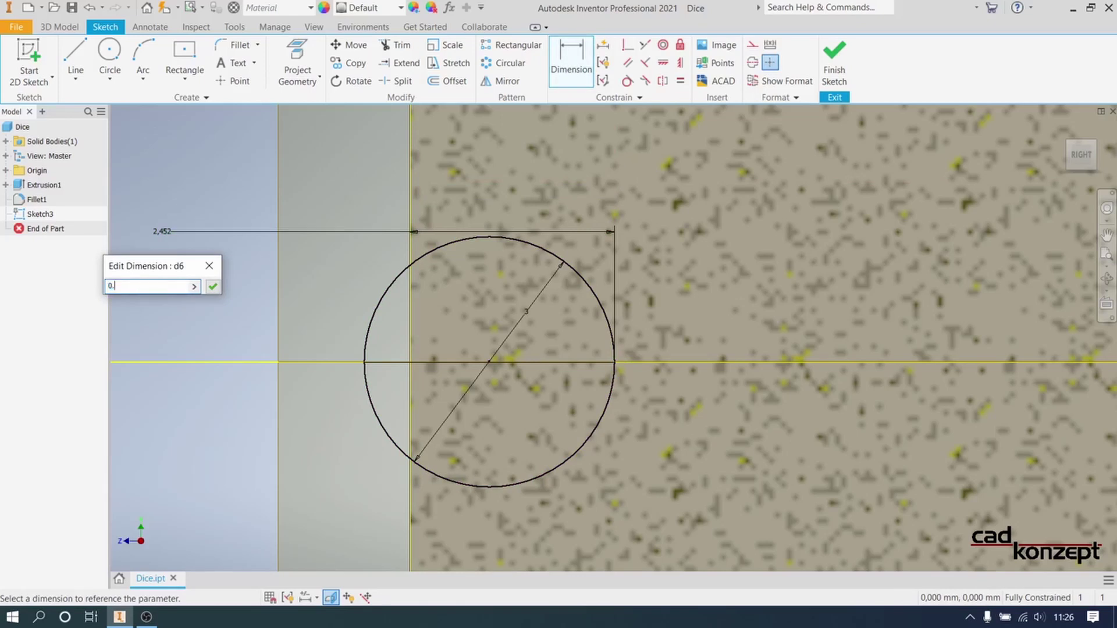
pyautogui.write('5')
pyautogui.press('Return')
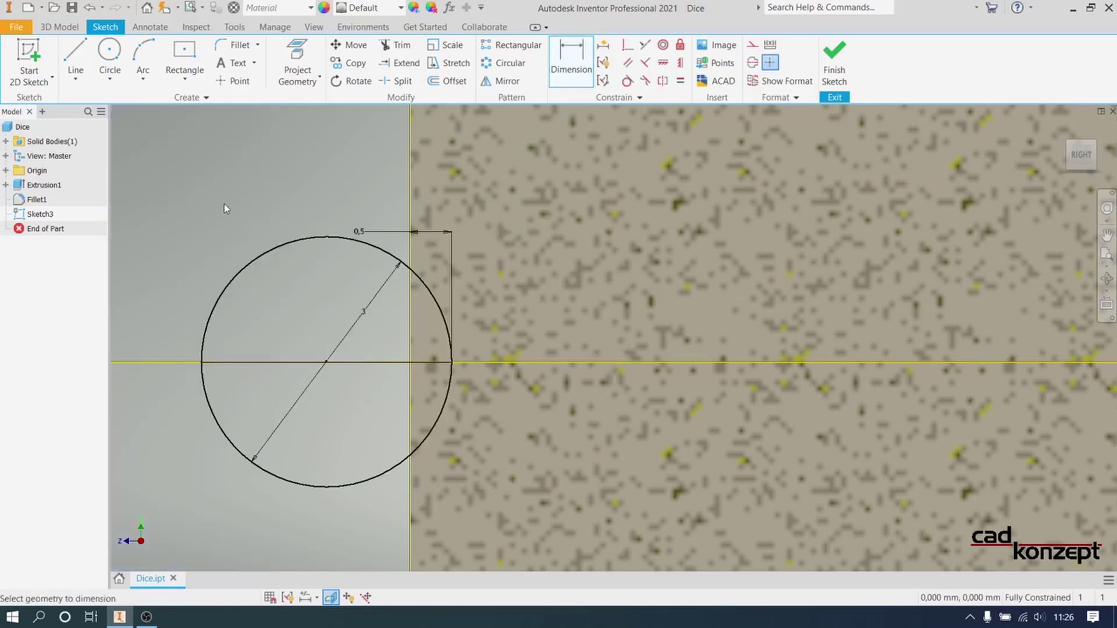
pyautogui.rightClick(231, 180)
pyautogui.click(288, 180)
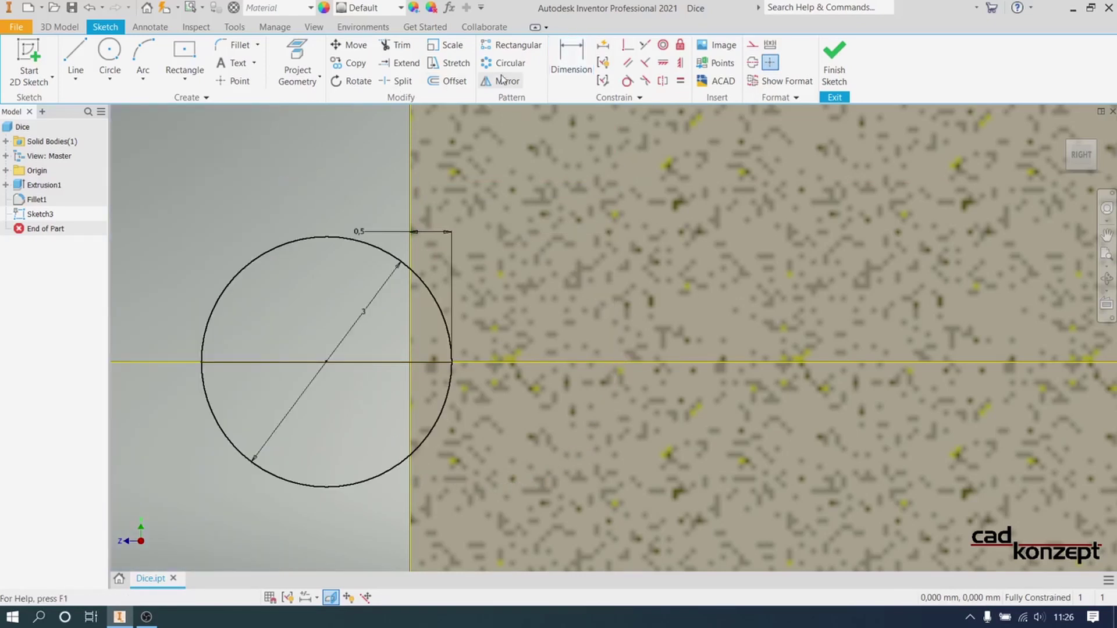
# - Trim away the lower half of the circle and finish the sketch
pyautogui.click(397, 45)
pyautogui.click(349, 485)
pyautogui.click(441, 410)
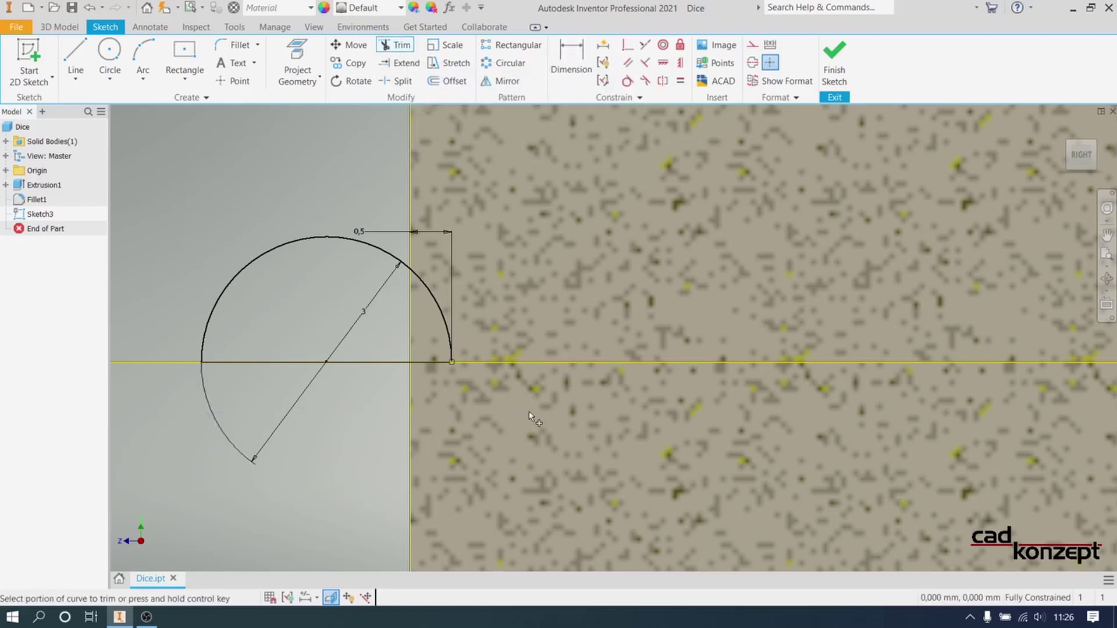
pyautogui.rightClick(537, 412)
pyautogui.click(536, 368)
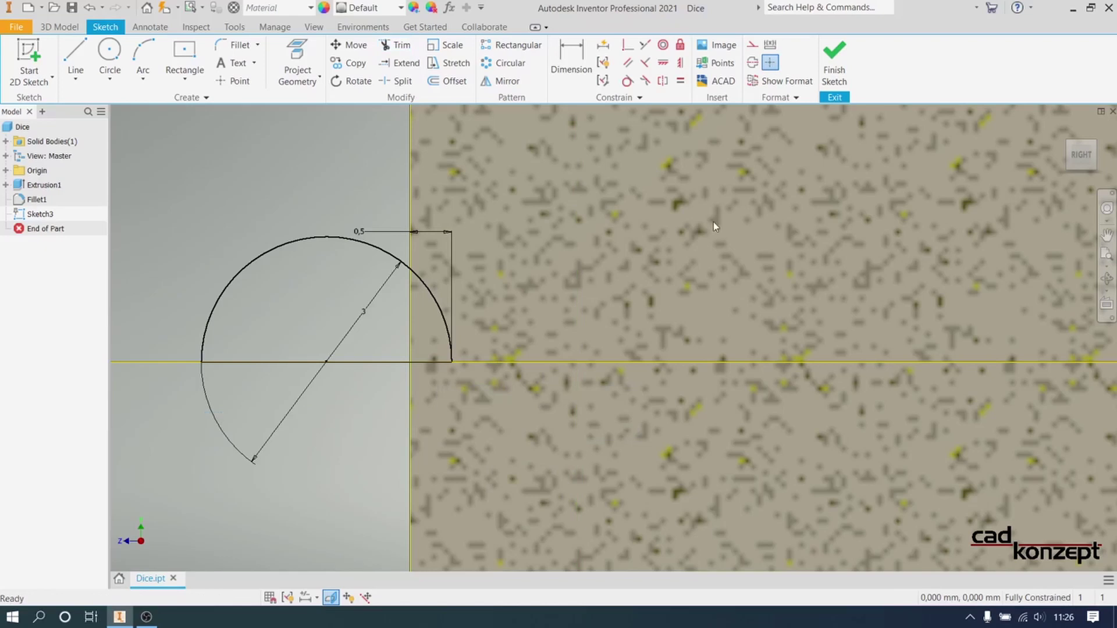
pyautogui.click(832, 64)
# - Revolve both regions of the half-circle a full 360° about the projected centre axis as a cut into the front face
pyautogui.scroll(5, 518, 387)
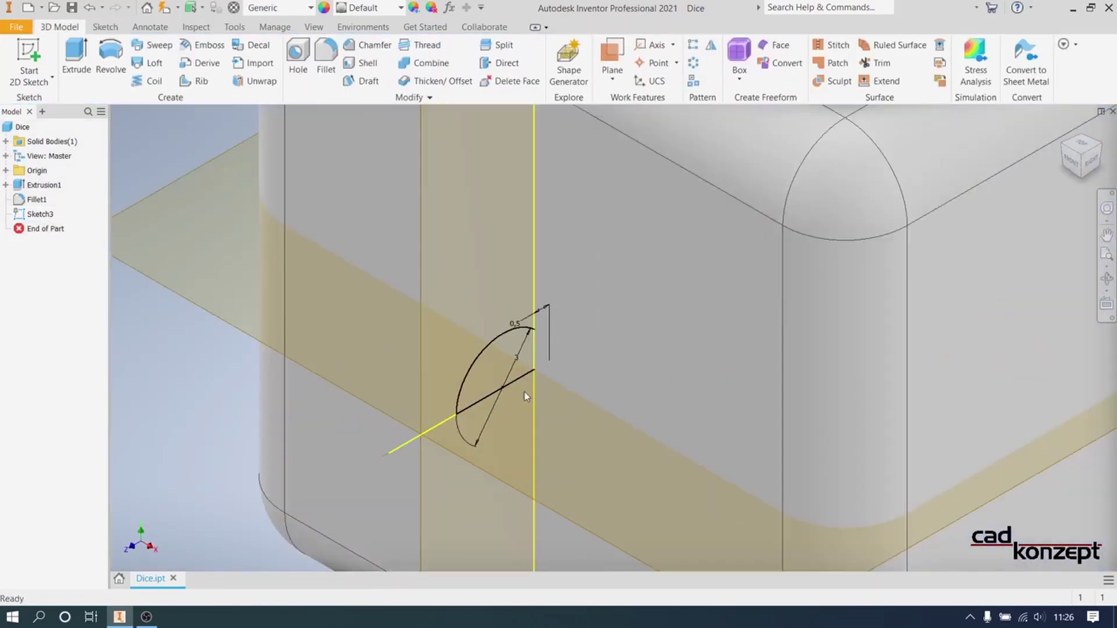
pyautogui.click(110, 58)
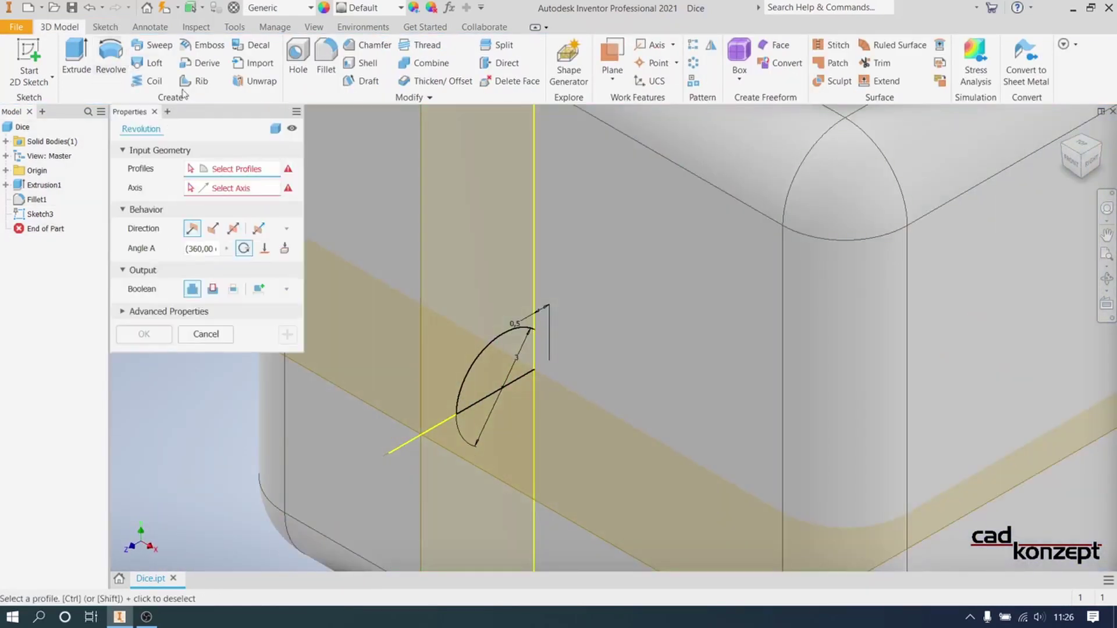
pyautogui.click(494, 367)
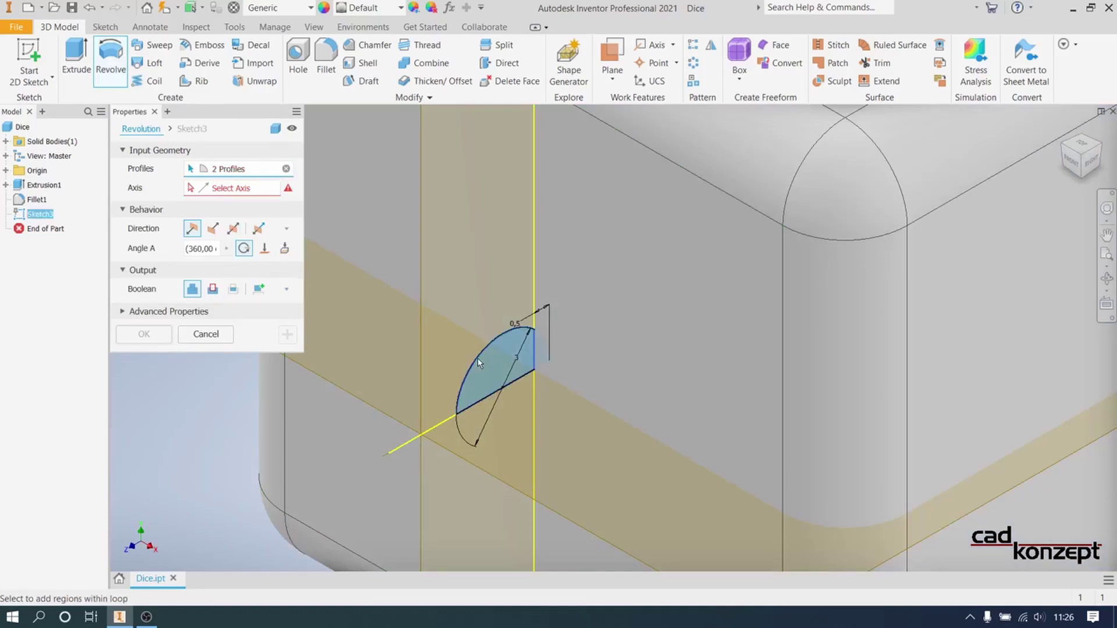
pyautogui.click(220, 189)
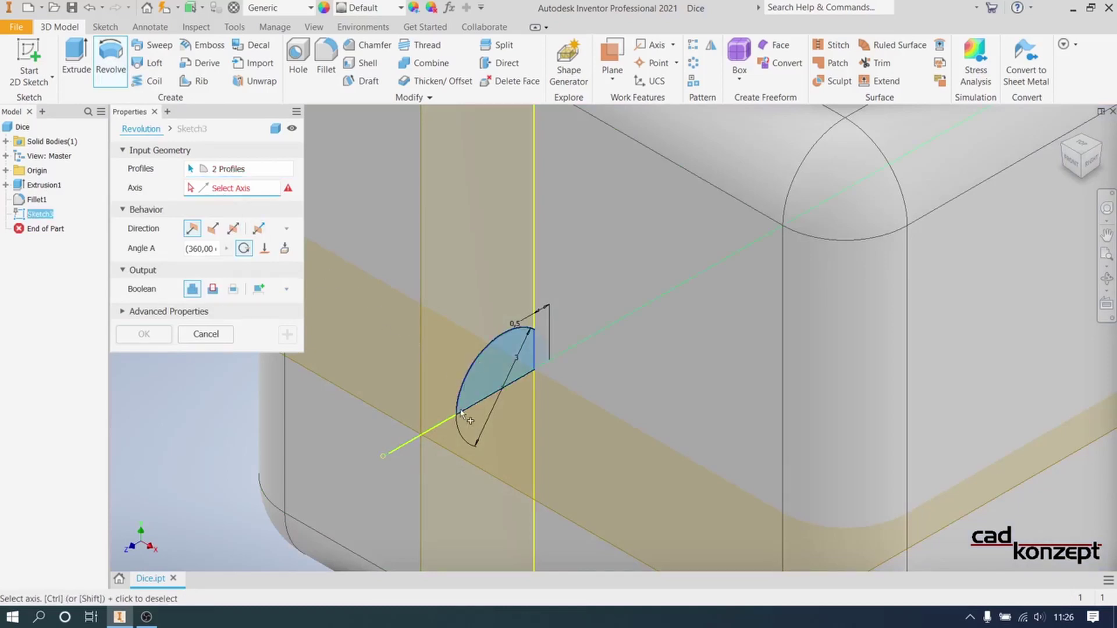
pyautogui.click(433, 433)
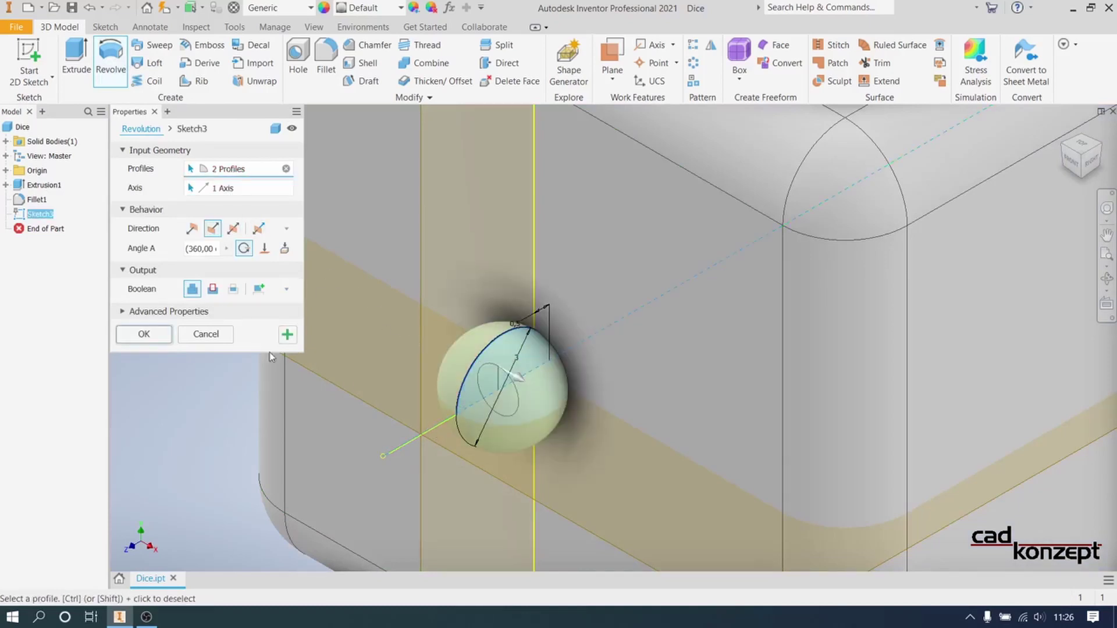
pyautogui.click(213, 289)
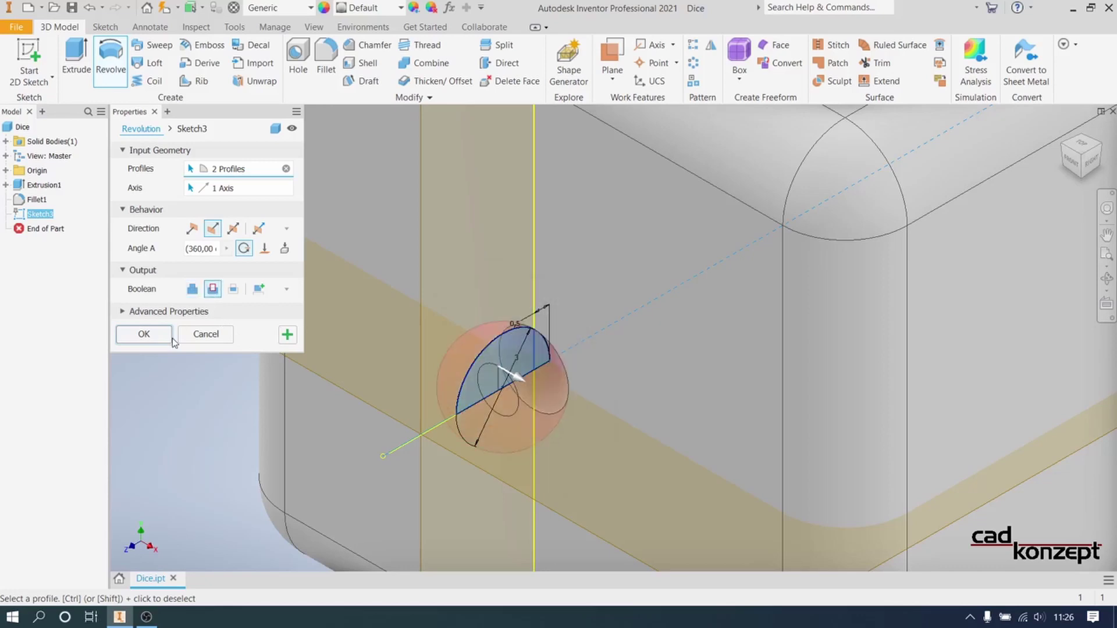
pyautogui.click(144, 334)
# - Start a sketch on the cube's front face and place two points left of the centre recess, one above the other
pyautogui.press('F6')
pyautogui.rightClick(340, 220)
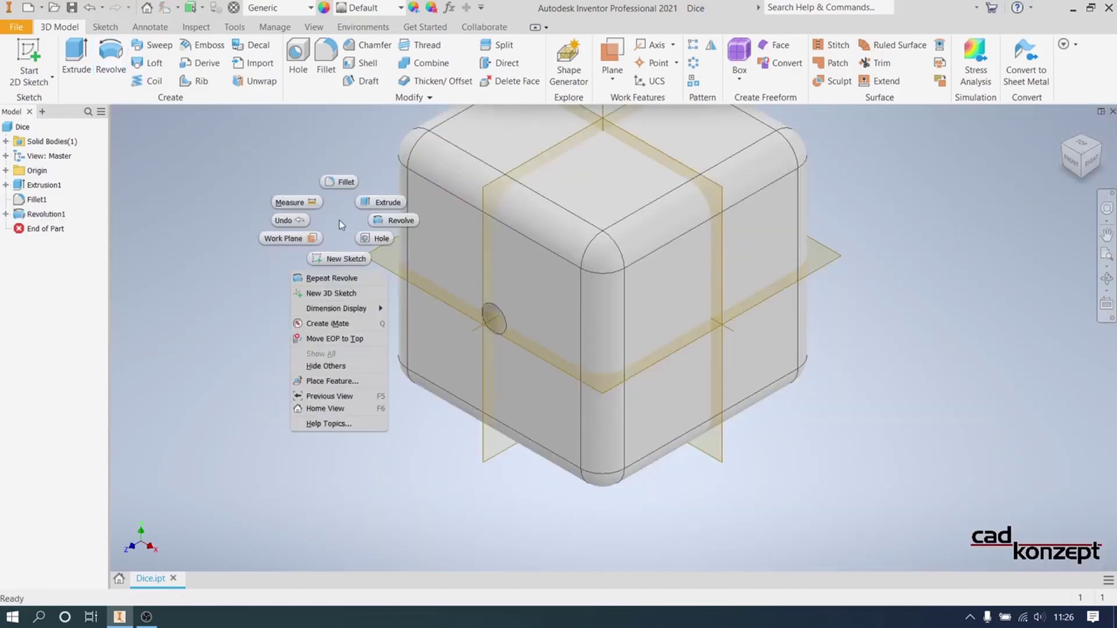
pyautogui.press('Escape')
pyautogui.click(29, 64)
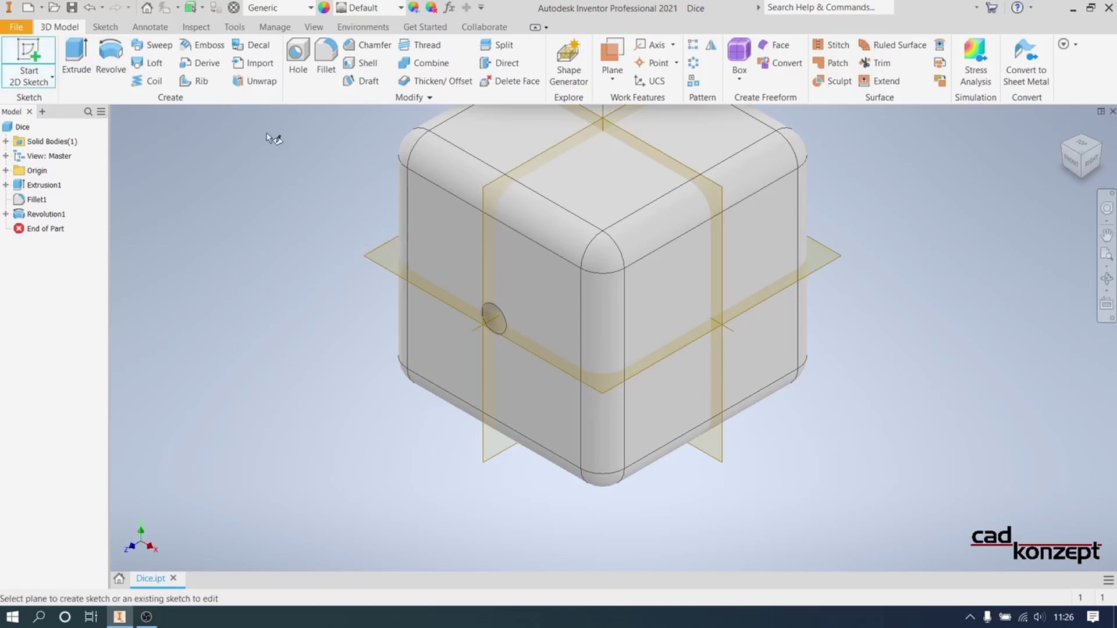
pyautogui.click(448, 250)
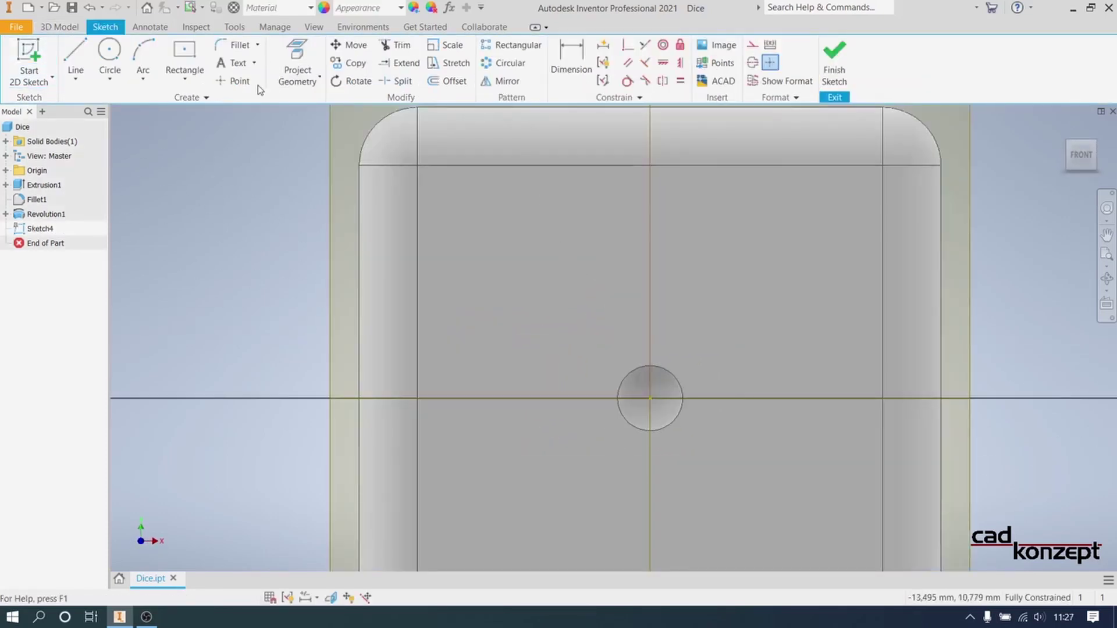
pyautogui.click(247, 82)
pyautogui.click(528, 209)
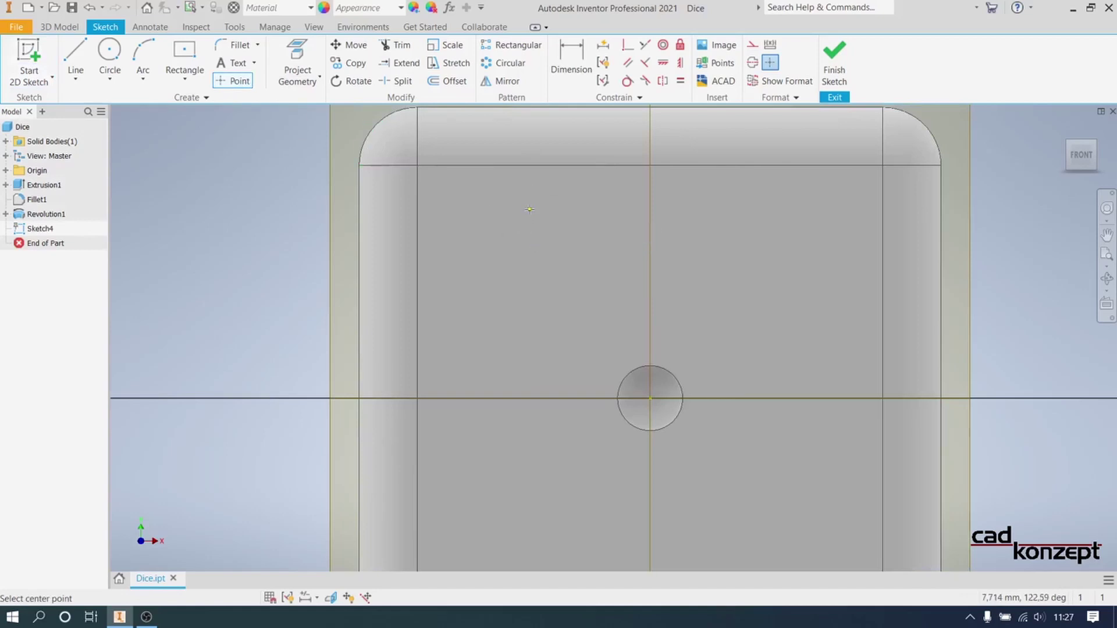
pyautogui.click(508, 359)
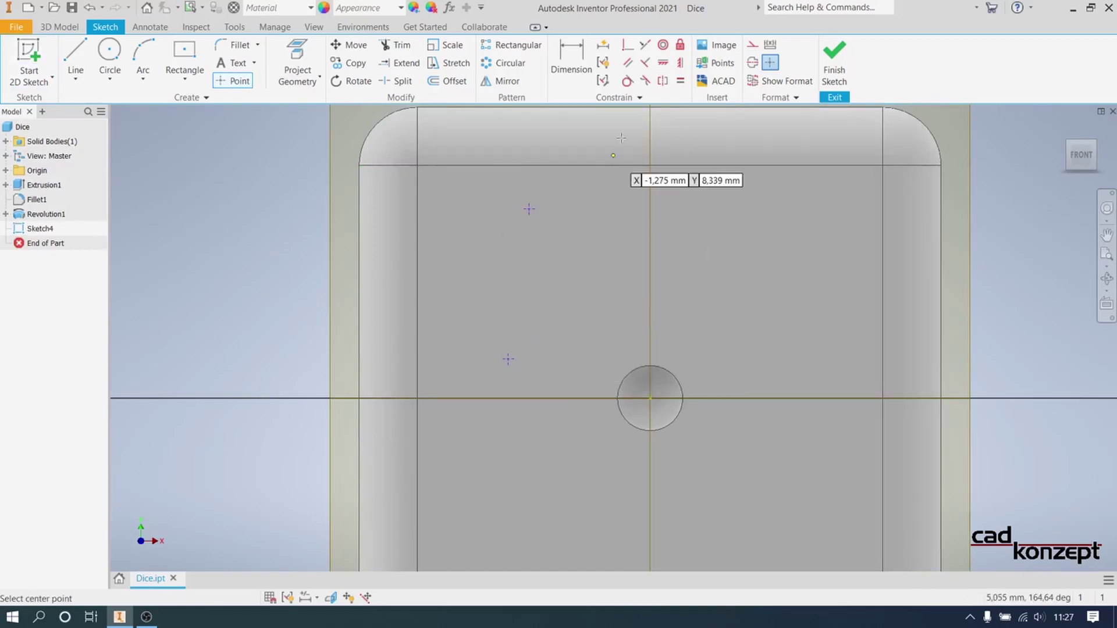
# - Align the two sketch points with a vertical constraint
pyautogui.click(679, 64)
pyautogui.click(531, 210)
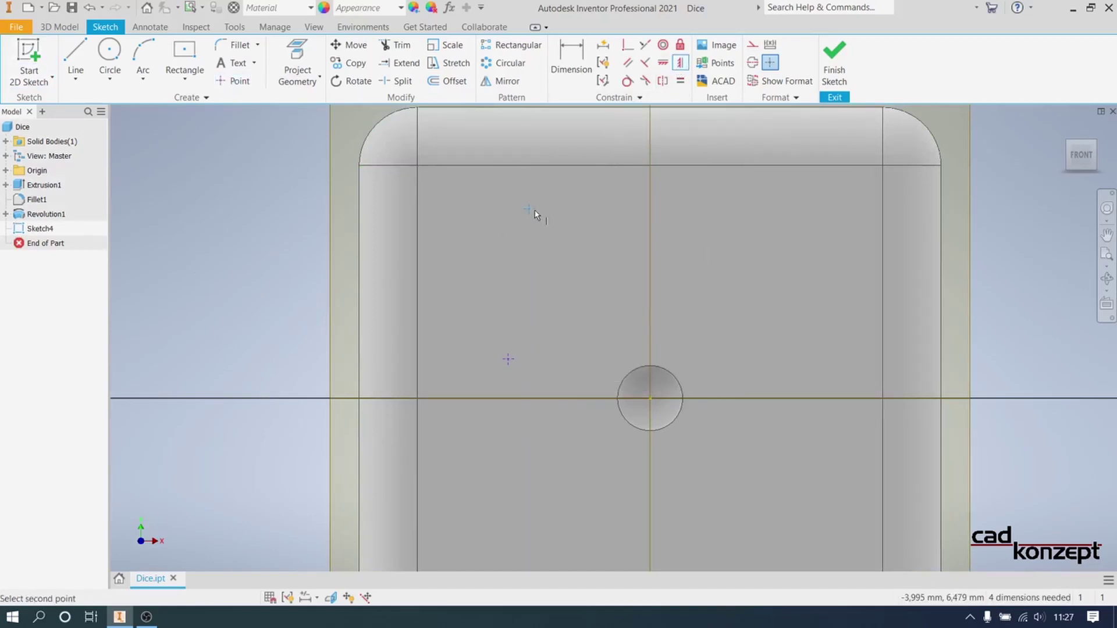
pyautogui.click(508, 358)
pyautogui.rightClick(565, 258)
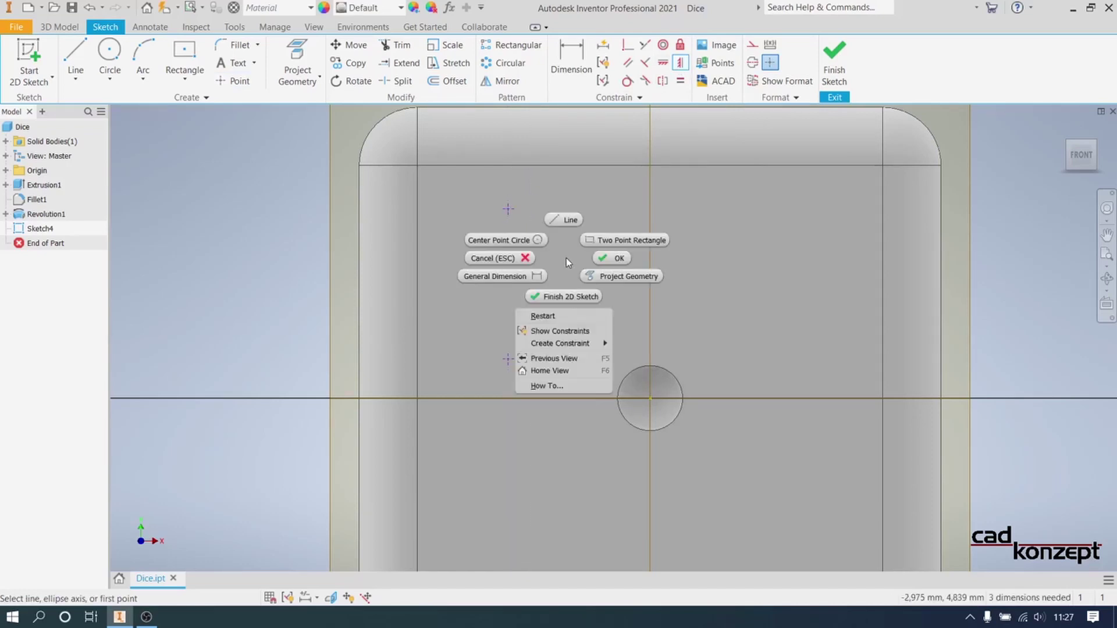
pyautogui.click(609, 256)
# - Dimension the upper sketch point 5 mm below the cube's top edge
pyautogui.click(571, 58)
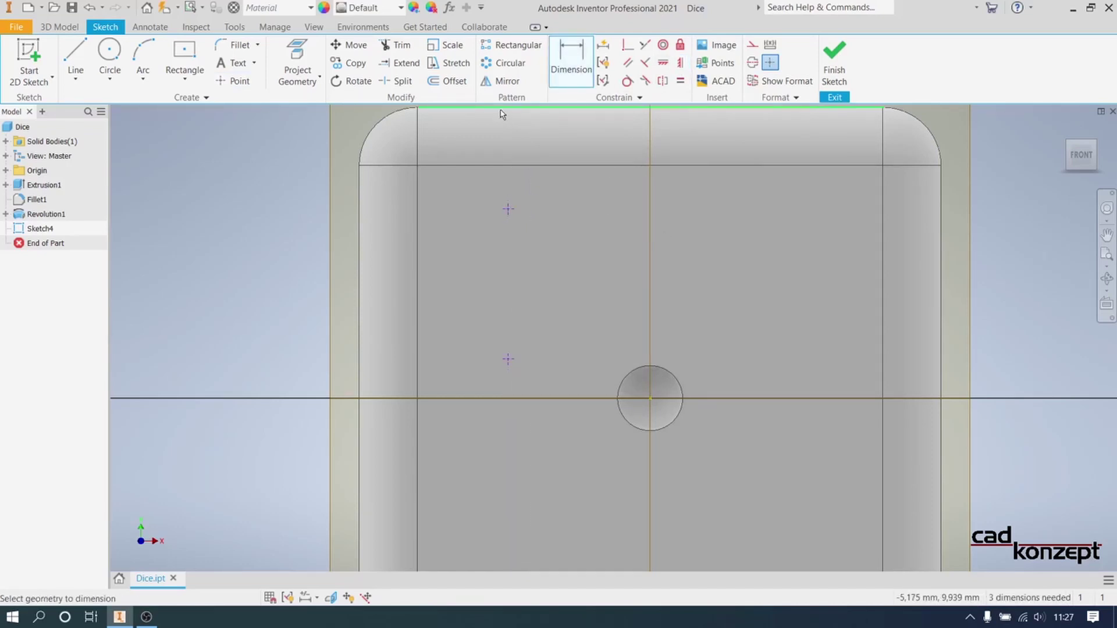
pyautogui.click(516, 110)
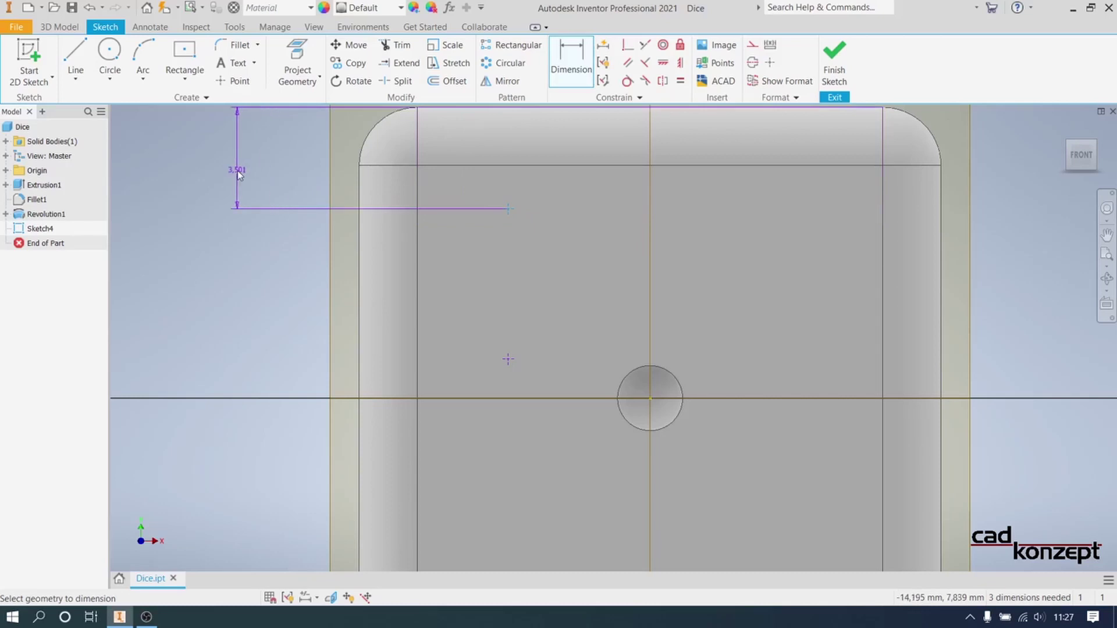
pyautogui.click(287, 153)
pyautogui.write('5')
pyautogui.press('Return')
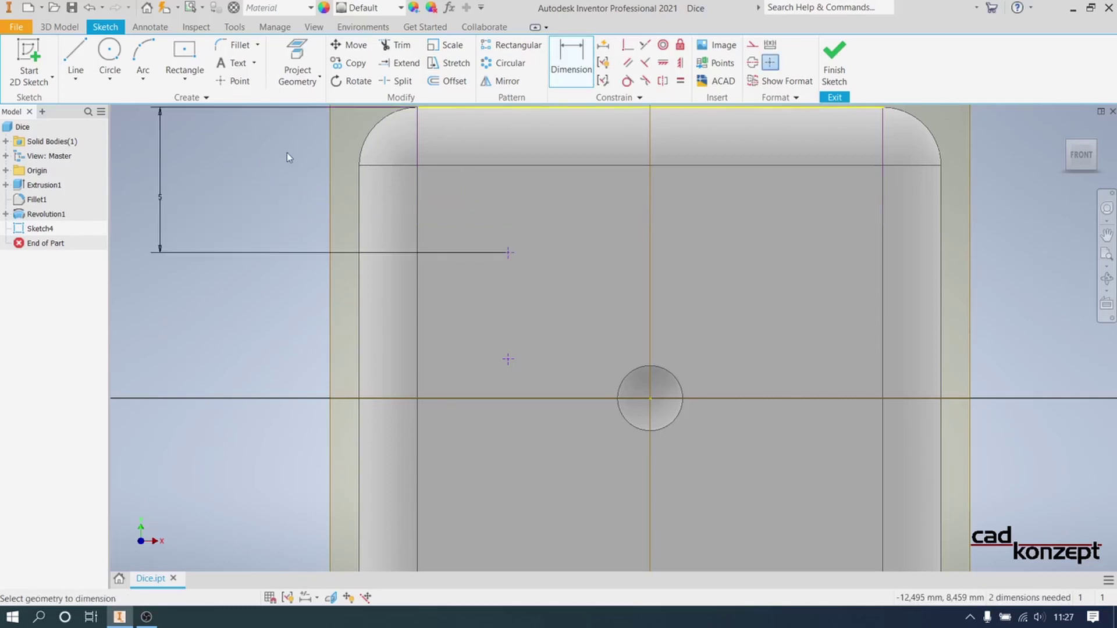
# - Dimension the upper point from the cube's left edge, linking its value to the 5 mm vertical dimension
pyautogui.click(360, 289)
pyautogui.click(508, 252)
pyautogui.click(455, 299)
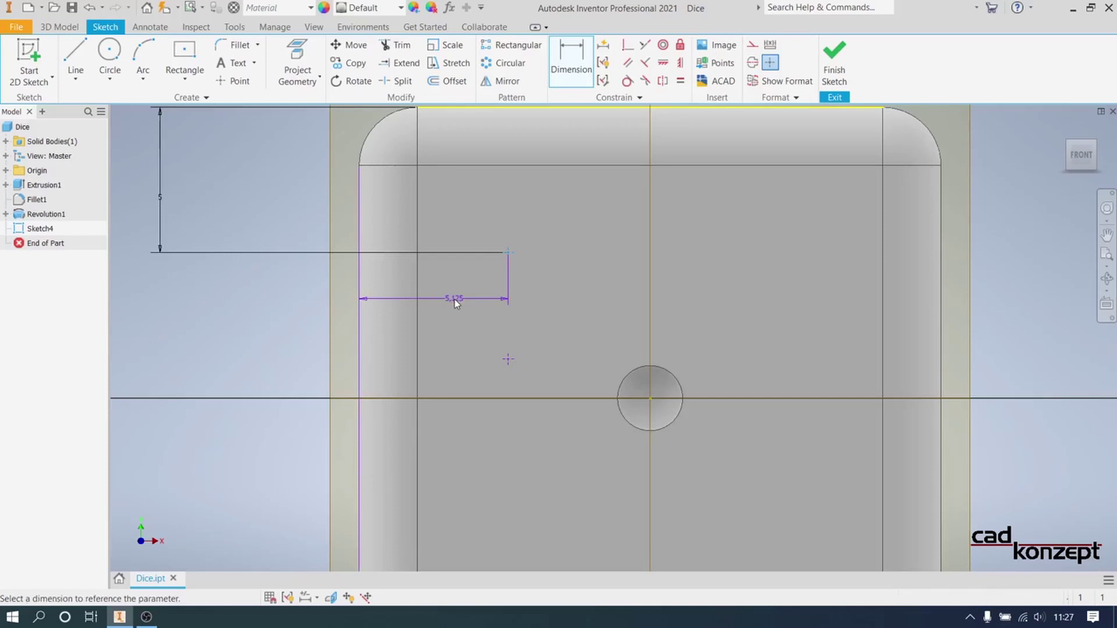
pyautogui.click(169, 201)
pyautogui.click(504, 354)
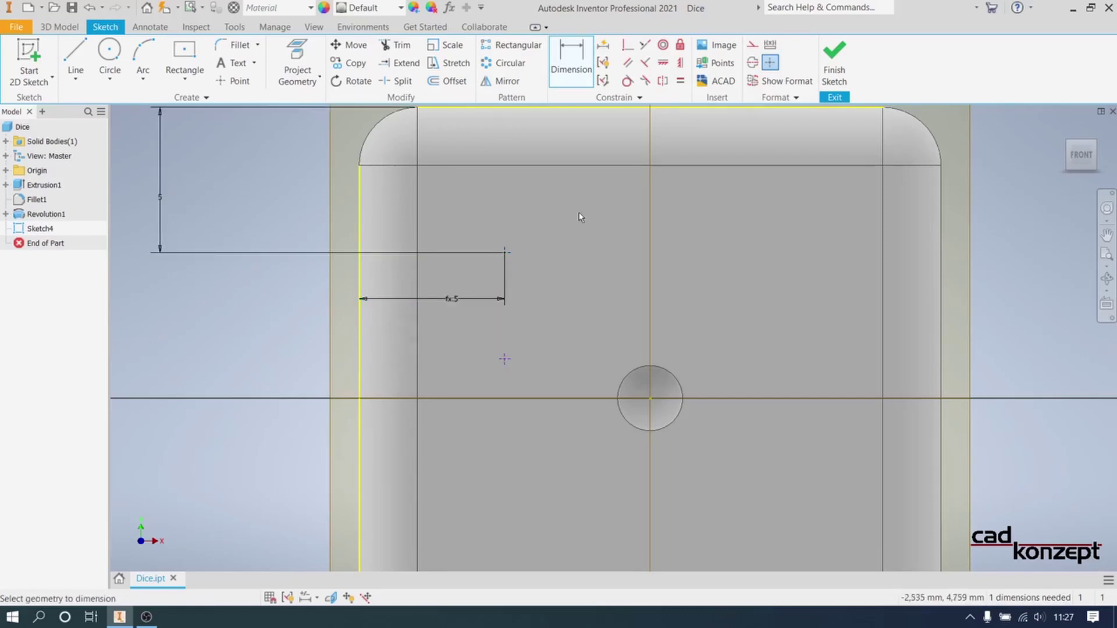
# - Constrain the lower sketch point coincident with the horizontal centre line of the face
pyautogui.click(631, 48)
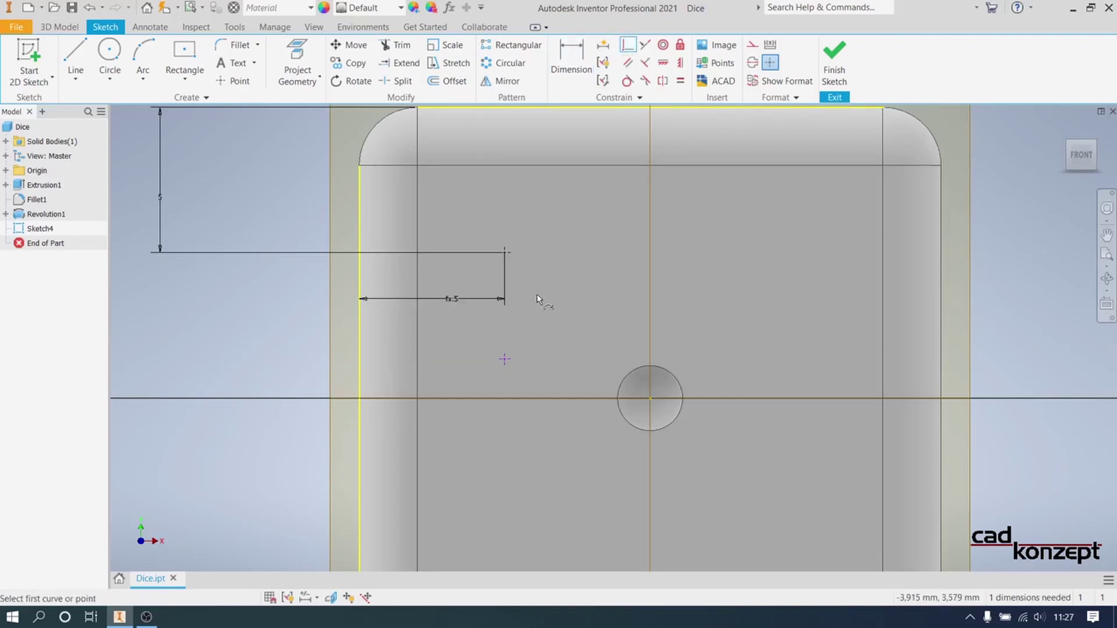
pyautogui.click(507, 357)
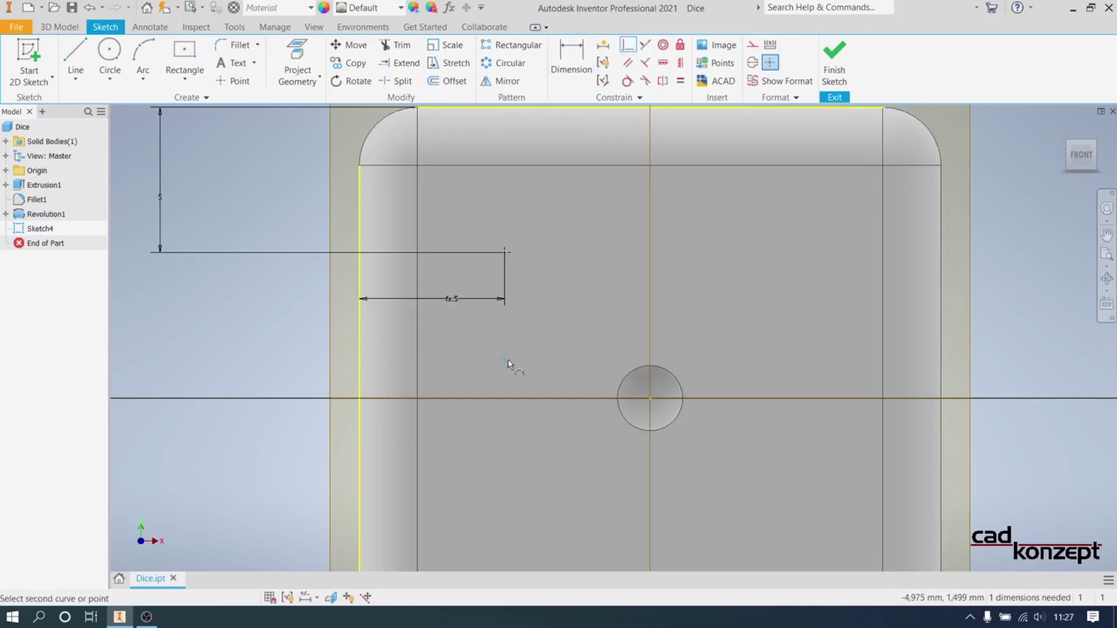
pyautogui.click(503, 399)
pyautogui.rightClick(546, 313)
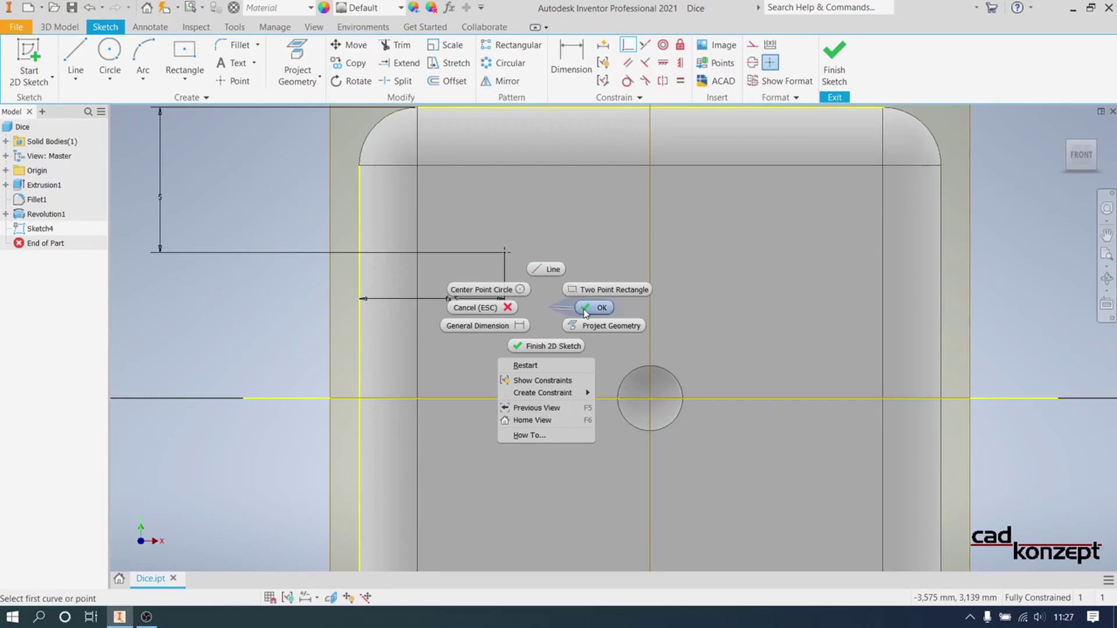
pyautogui.click(584, 309)
# - Project the vertical centre plane into the sketch as a reference line
pyautogui.click(297, 64)
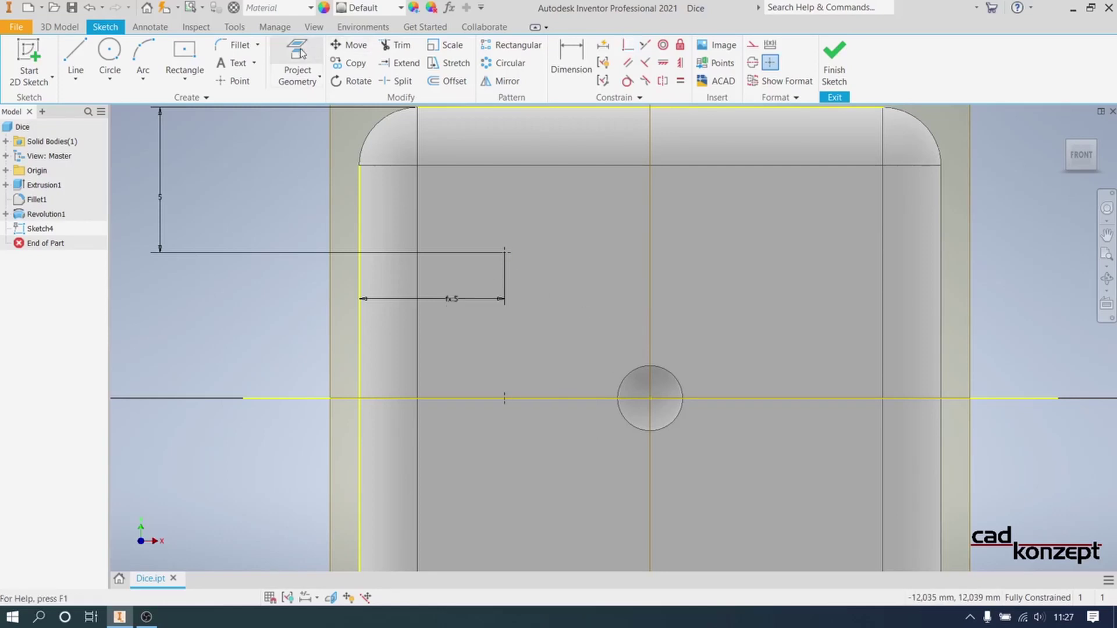
pyautogui.click(649, 251)
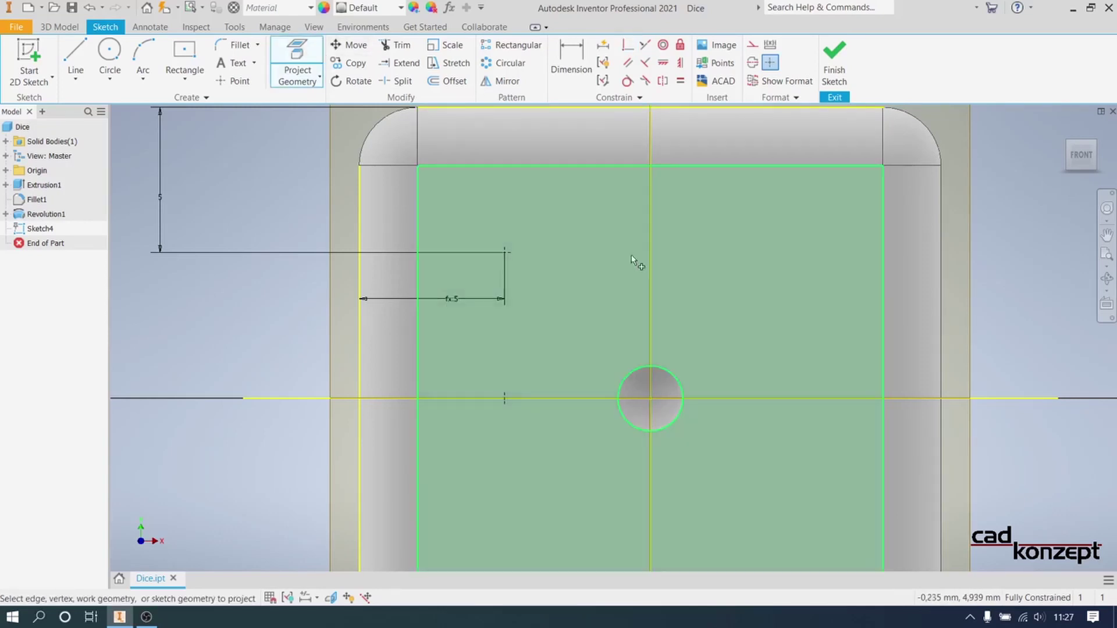
pyautogui.rightClick(591, 256)
pyautogui.click(630, 256)
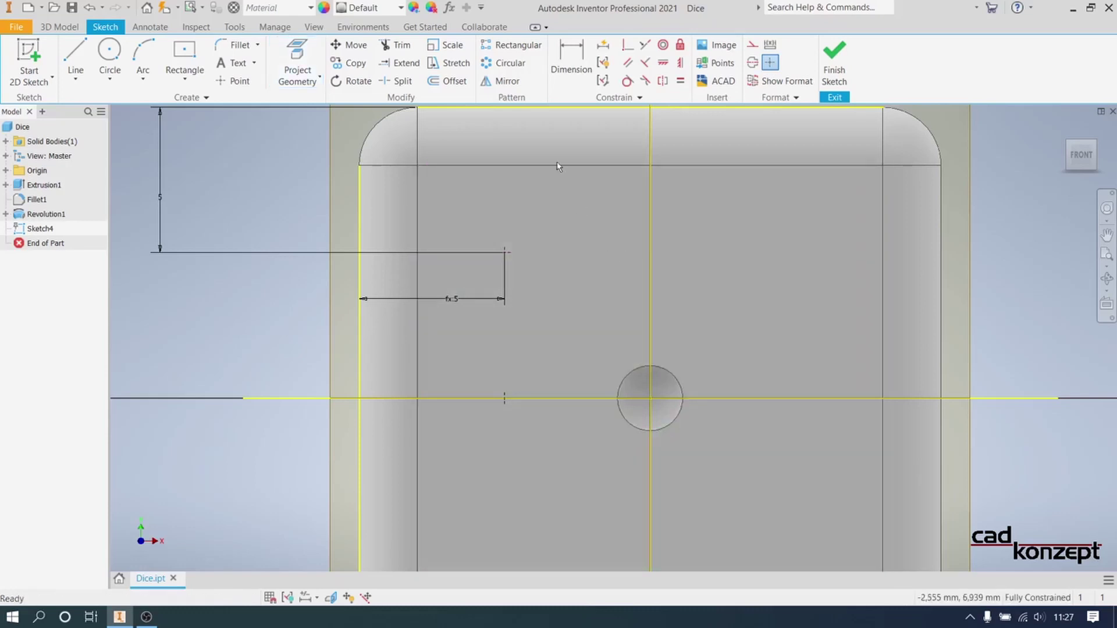
# - Mirror both sketch points across the projected vertical centre line
pyautogui.click(492, 85)
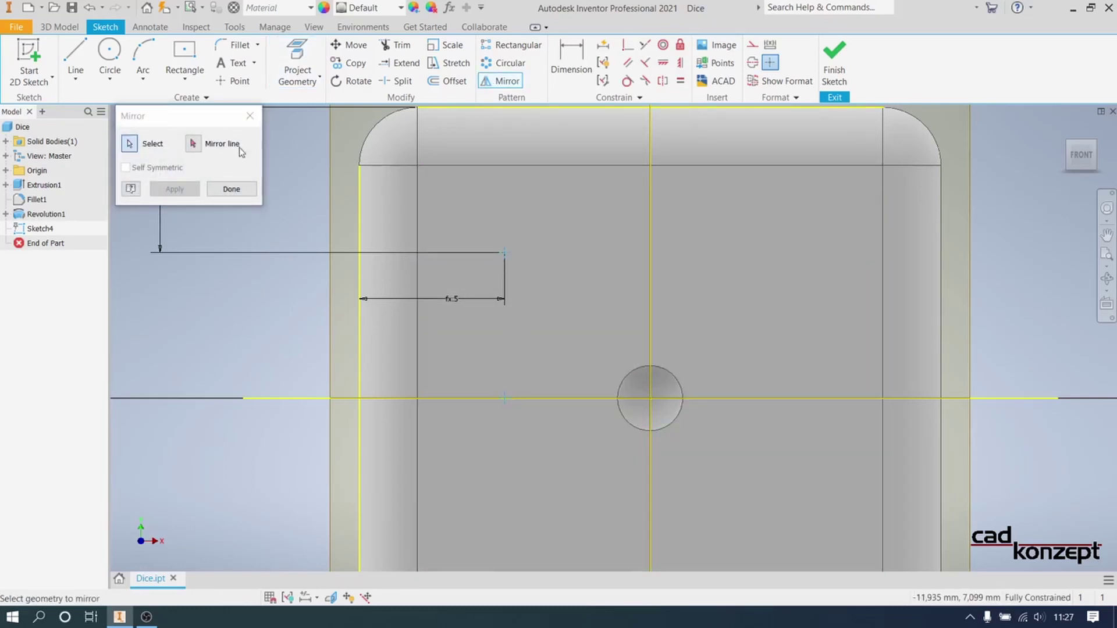
pyautogui.click(651, 264)
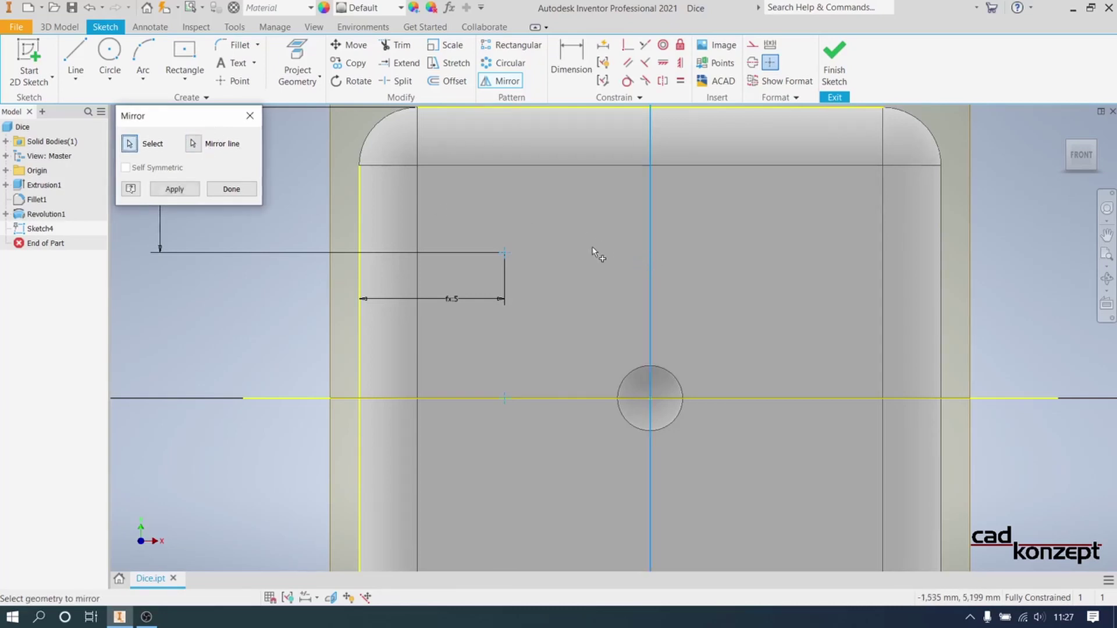
pyautogui.click(188, 193)
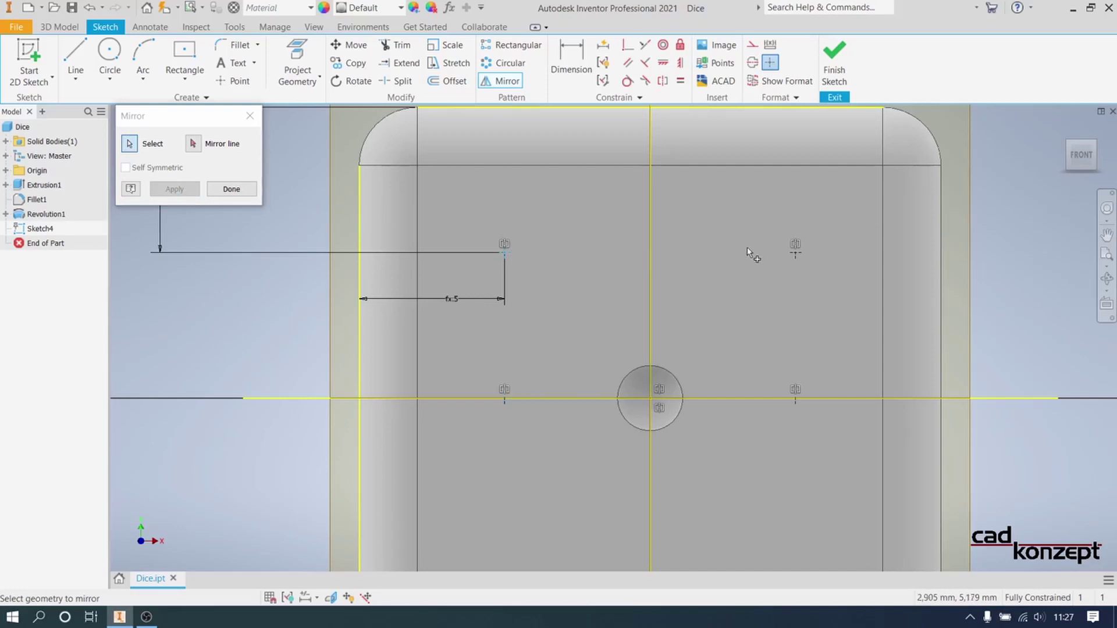
# - Mirror the two upper points across the horizontal centre line and finish the sketch
pyautogui.click(194, 149)
pyautogui.click(567, 398)
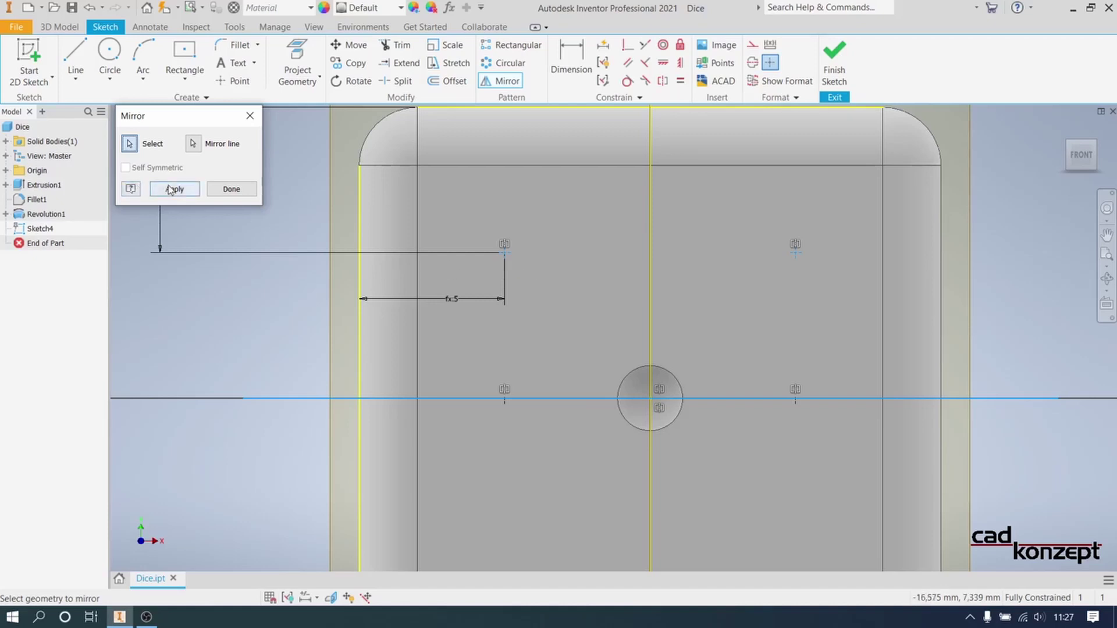
pyautogui.click(169, 190)
pyautogui.rightClick(585, 246)
pyautogui.click(625, 249)
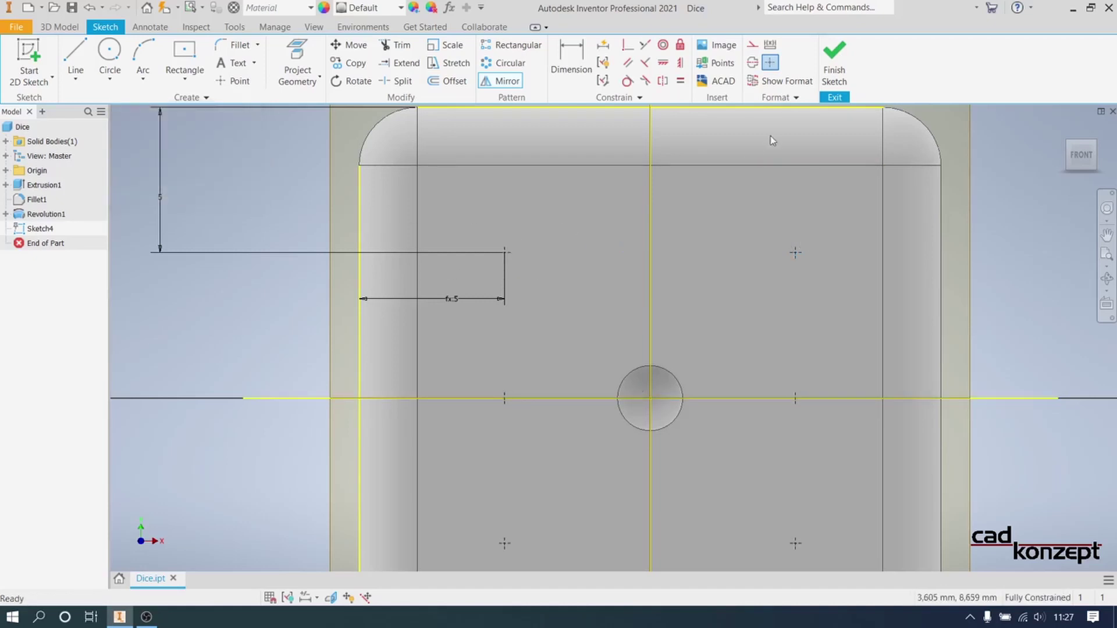
pyautogui.click(833, 78)
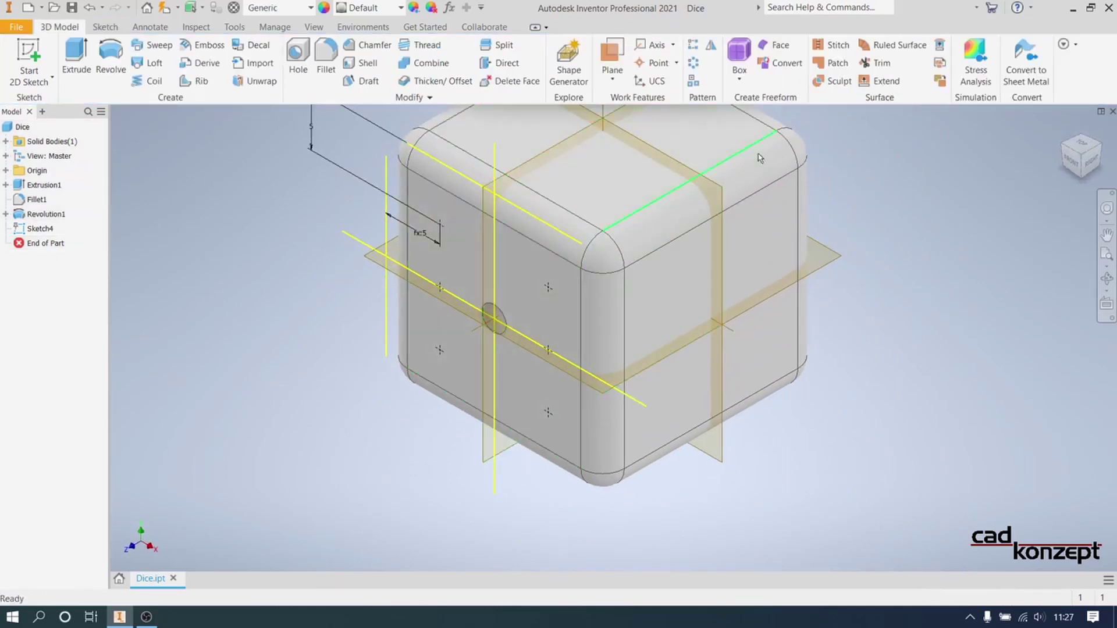
# - Copy the revolved recess to the six sketch points on the front face with a Sketch Driven Pattern
pyautogui.click(1080, 157)
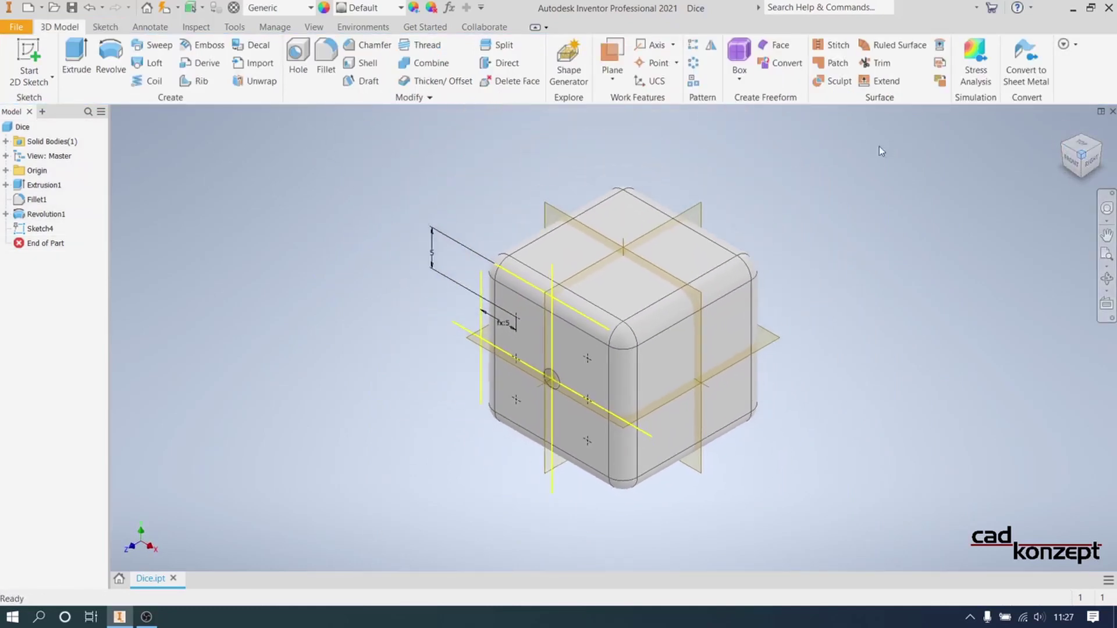
pyautogui.click(694, 81)
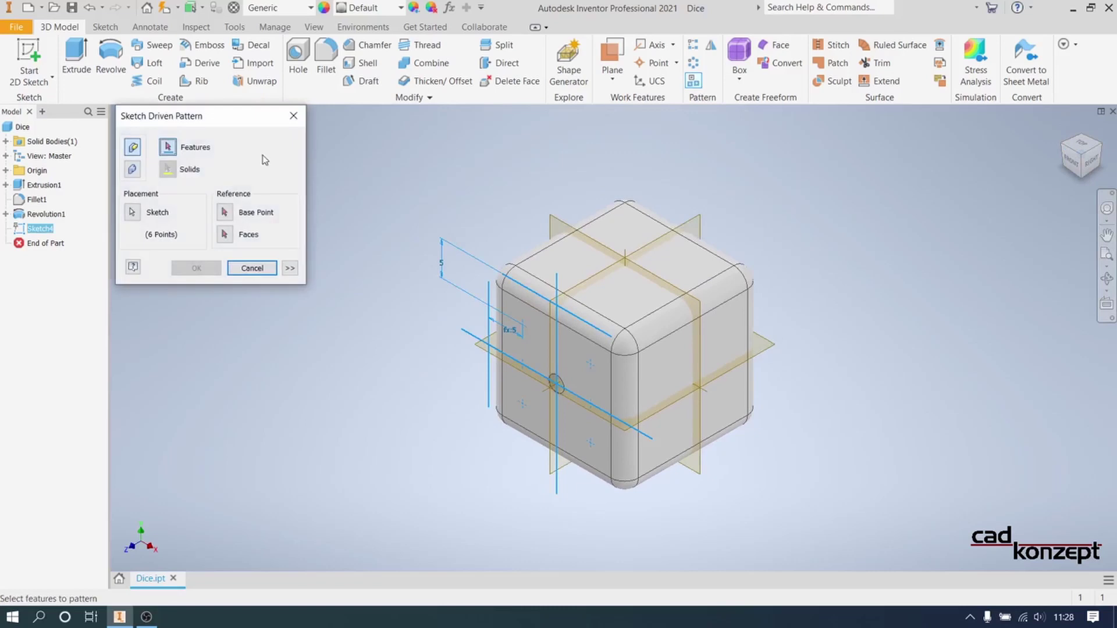
pyautogui.click(46, 214)
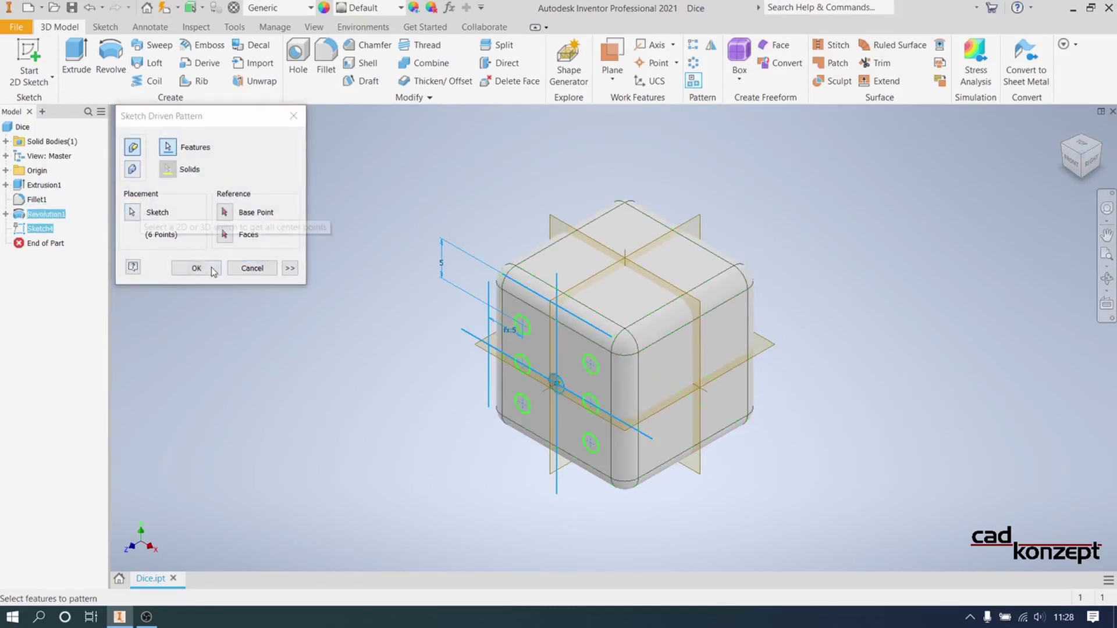
pyautogui.click(198, 269)
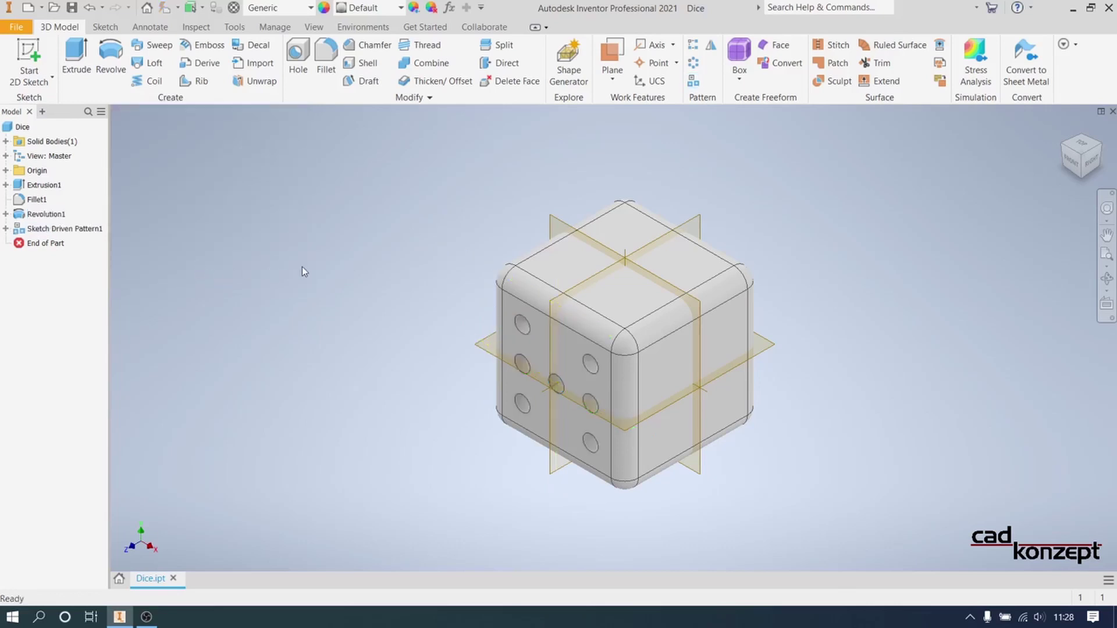
# - Circular-pattern the revolved recess and the sketch-driven pattern about the X axis with 4 occurrences over 360 deg
pyautogui.click(692, 63)
pyautogui.moveTo(205, 119); pyautogui.dragTo(282, 123)
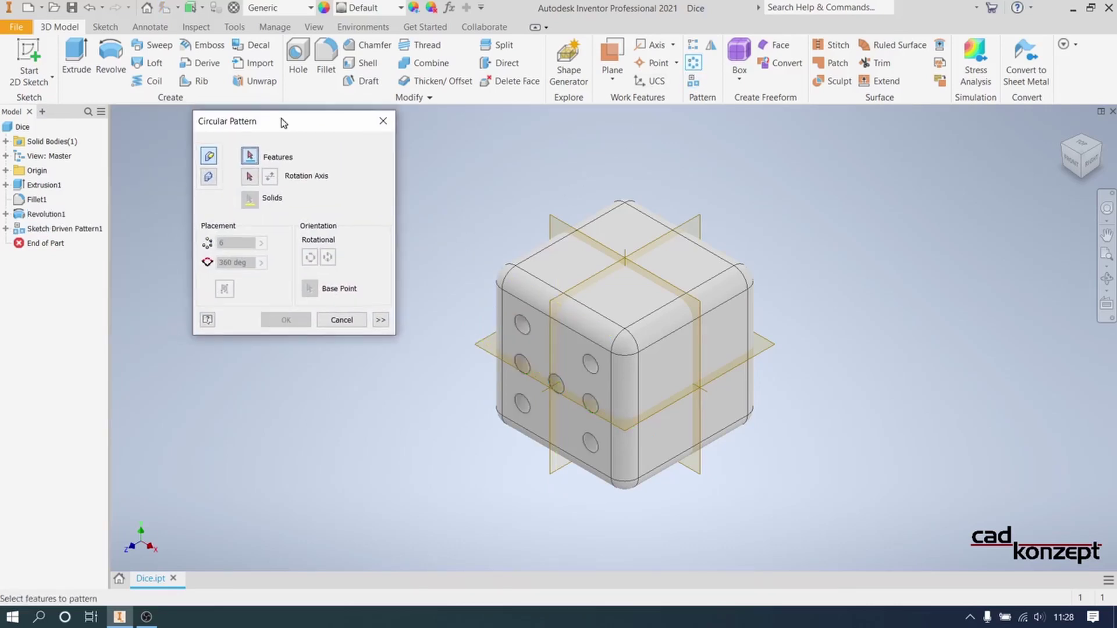
pyautogui.click(47, 214)
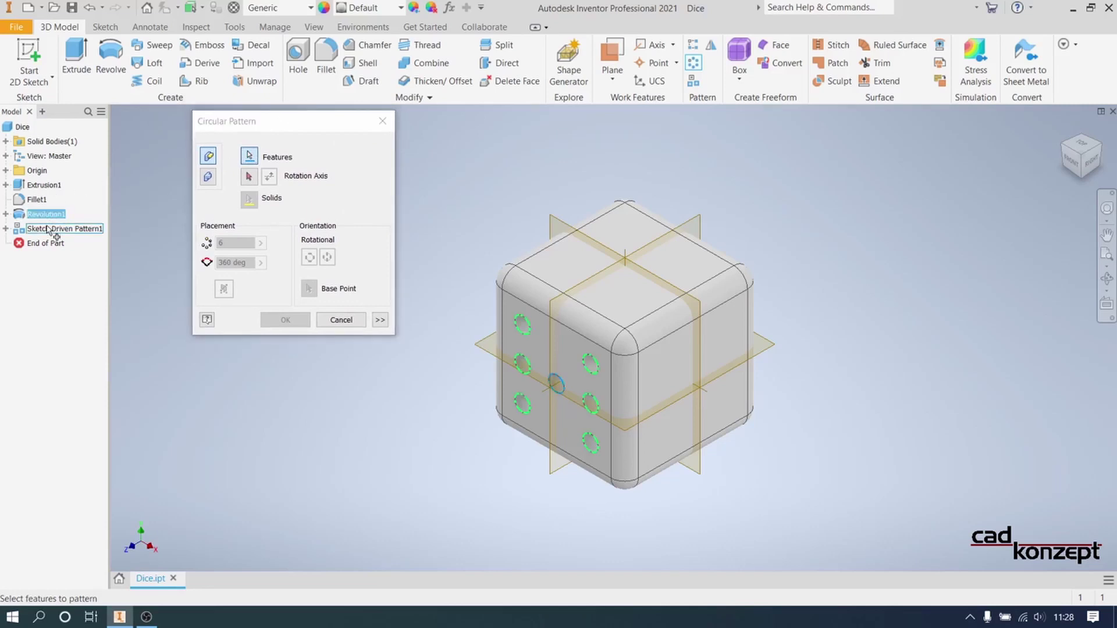
pyautogui.click(48, 228)
pyautogui.click(249, 179)
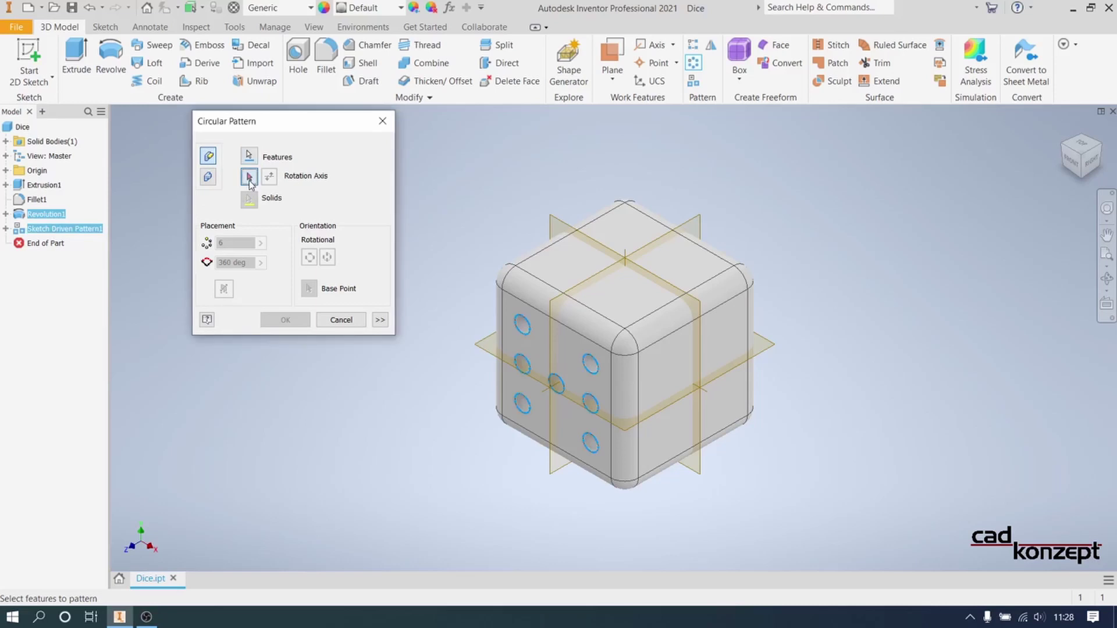
pyautogui.click(697, 384)
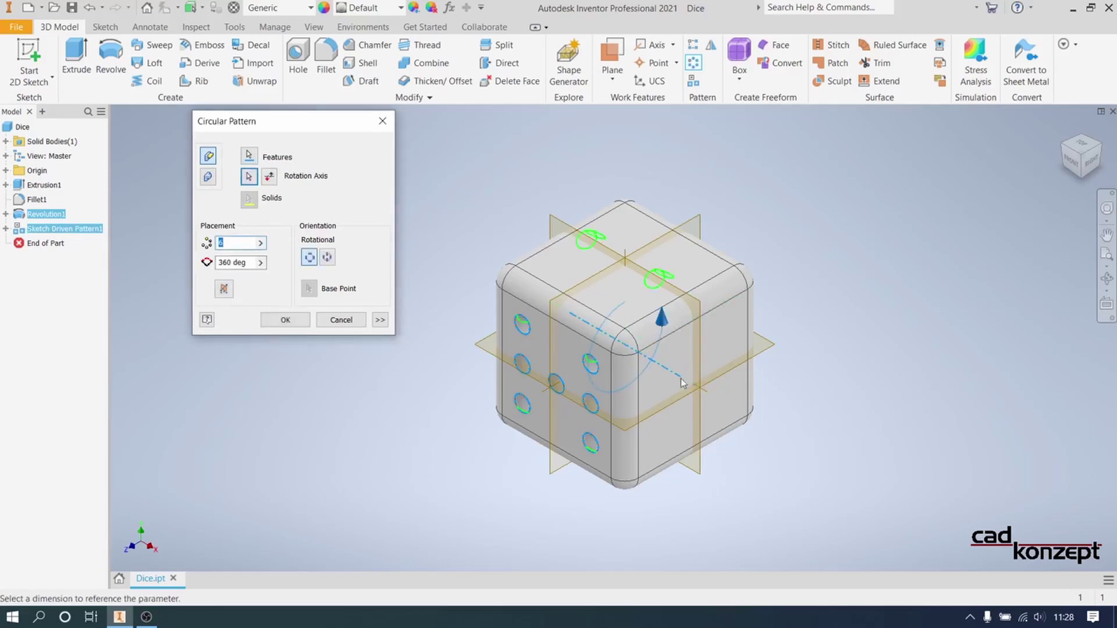
pyautogui.write('4')
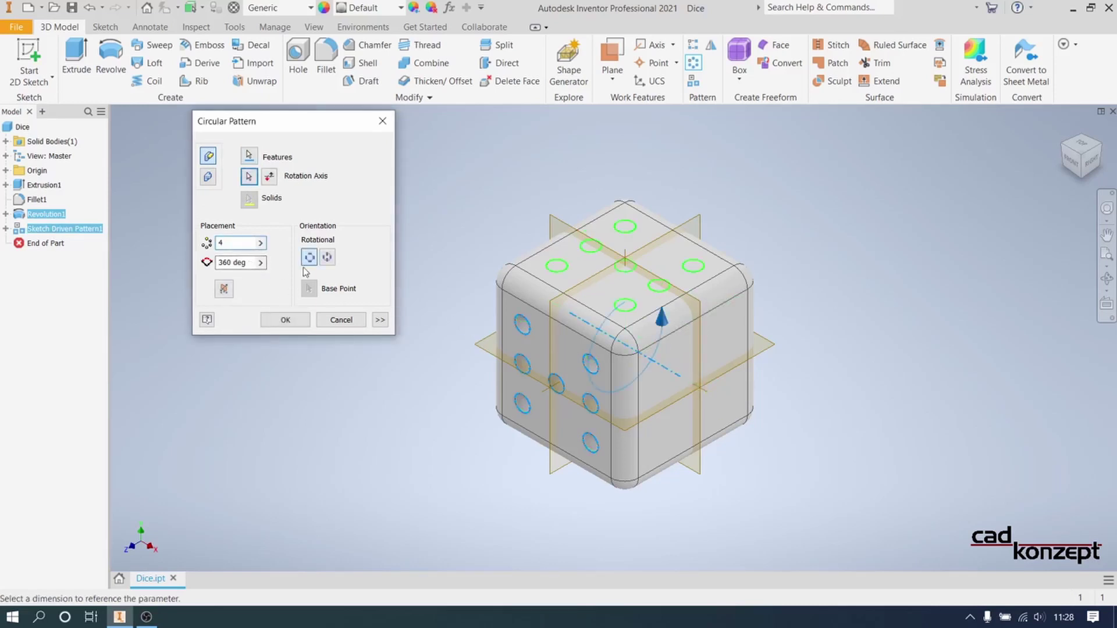
pyautogui.click(285, 319)
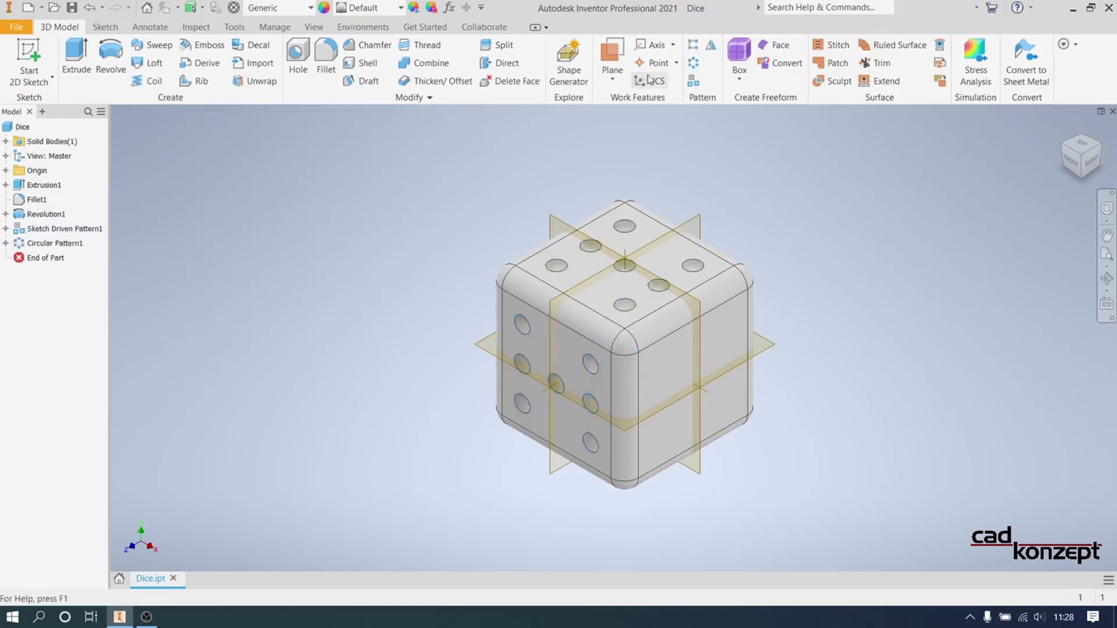
# - Circular-pattern the revolved recess and the sketch-driven pattern about the vertical Y axis with 4 occurrences over 360 deg
pyautogui.click(693, 62)
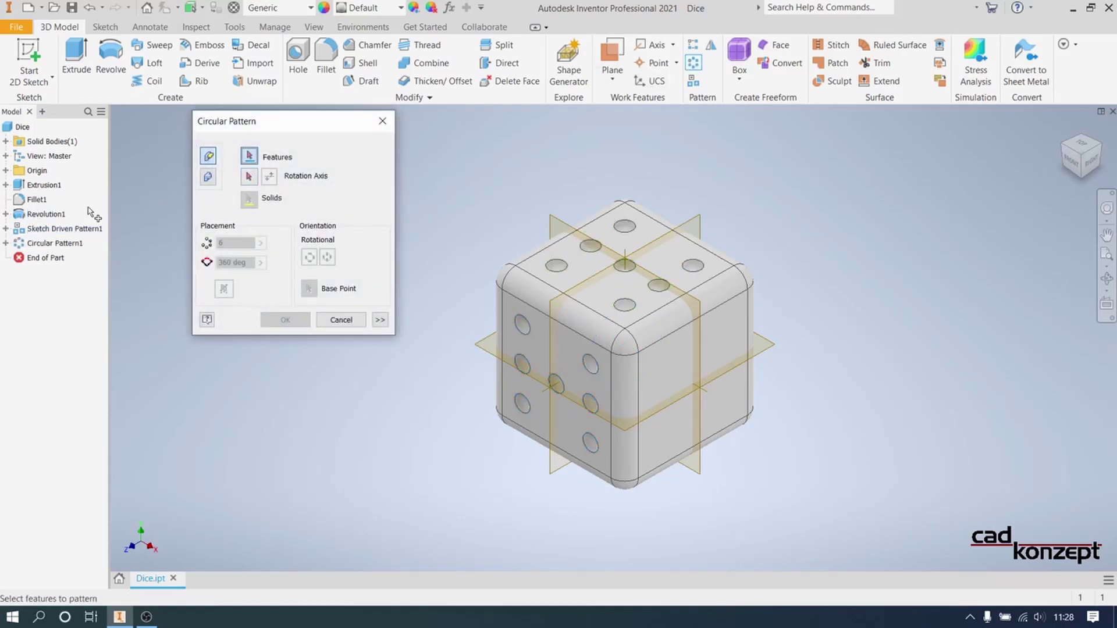
pyautogui.click(60, 213)
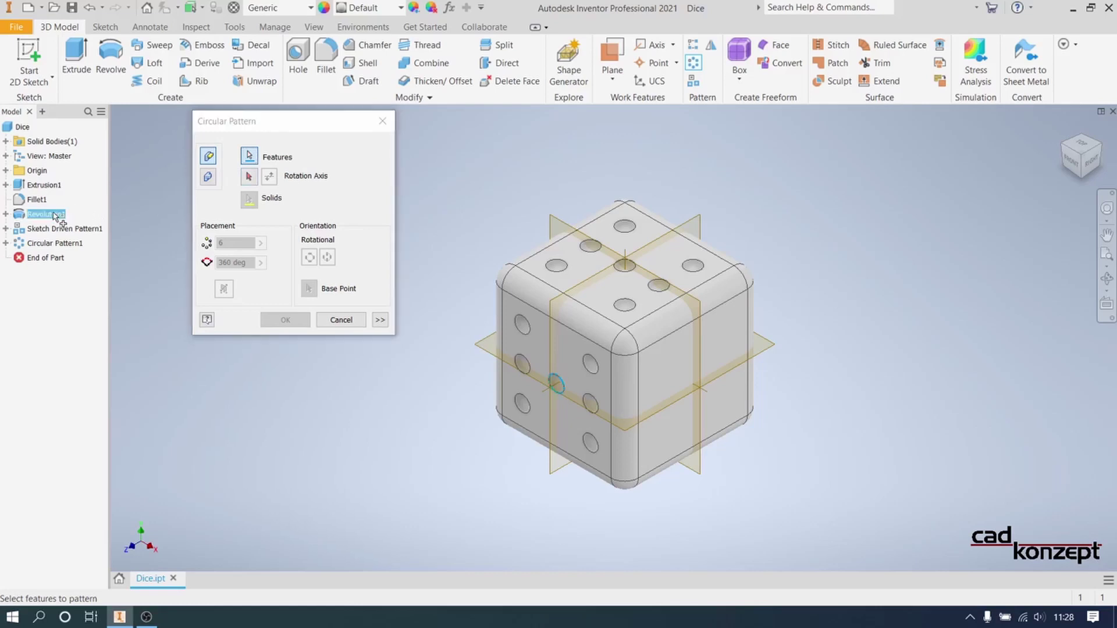
pyautogui.click(56, 228)
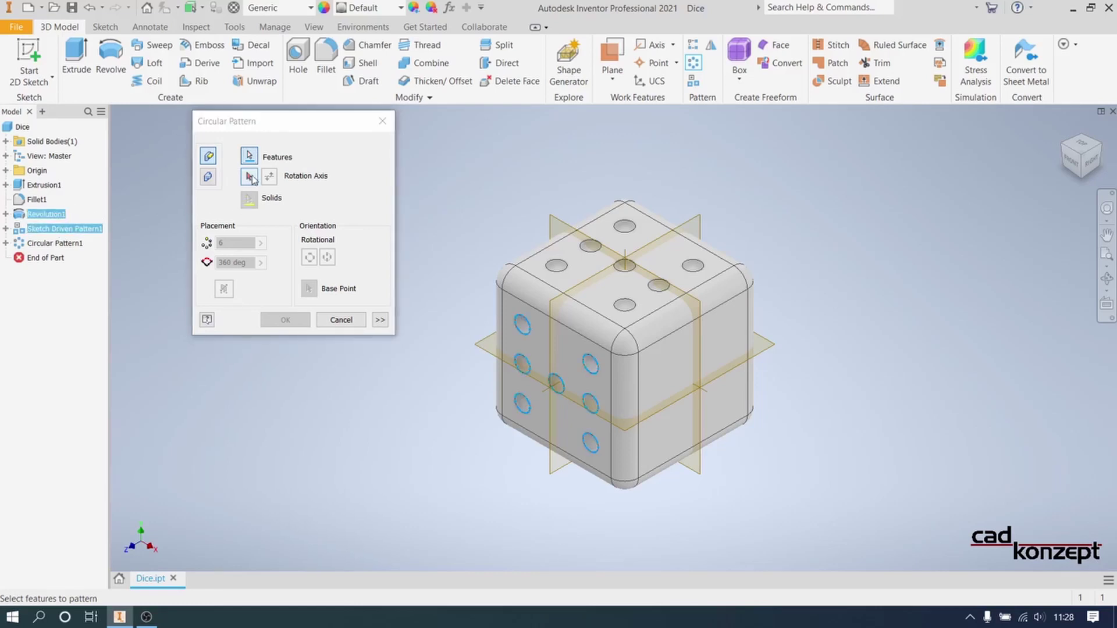
pyautogui.click(249, 176)
pyautogui.click(625, 263)
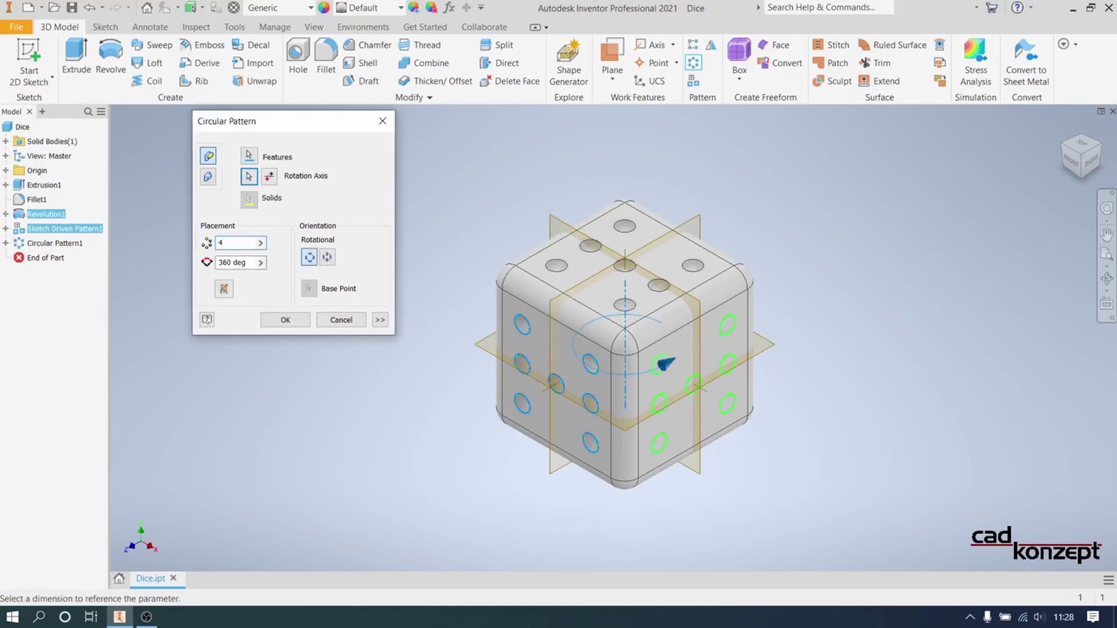
pyautogui.click(284, 320)
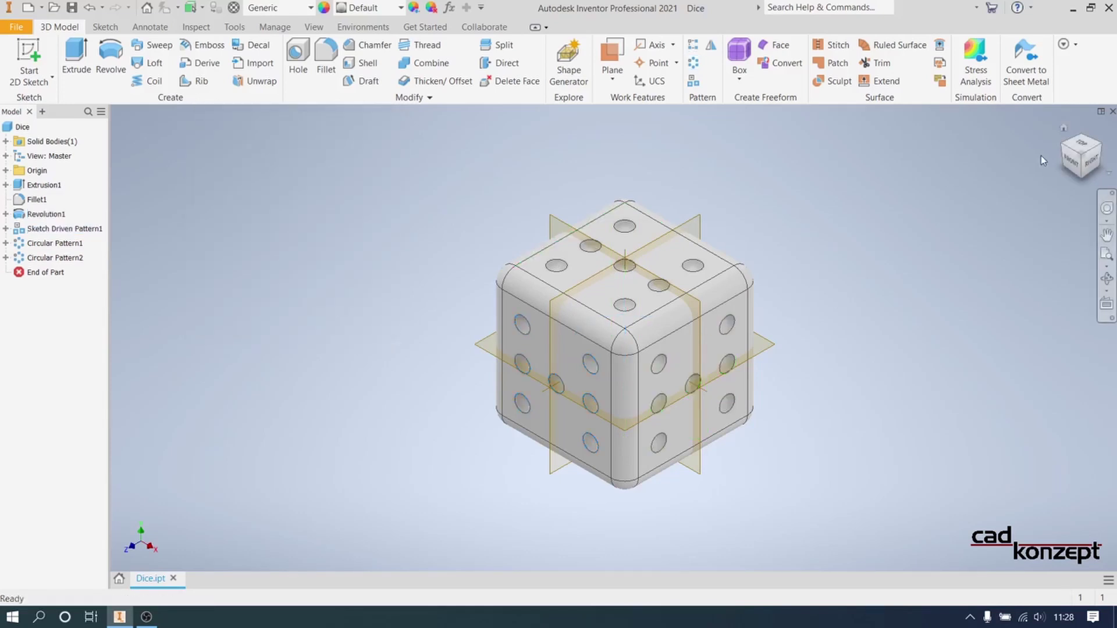
# - Select for Delete Face the top face's three middle-line pips, all front pips except two diagonal corners, and the right face's centre pip
pyautogui.click(1083, 158)
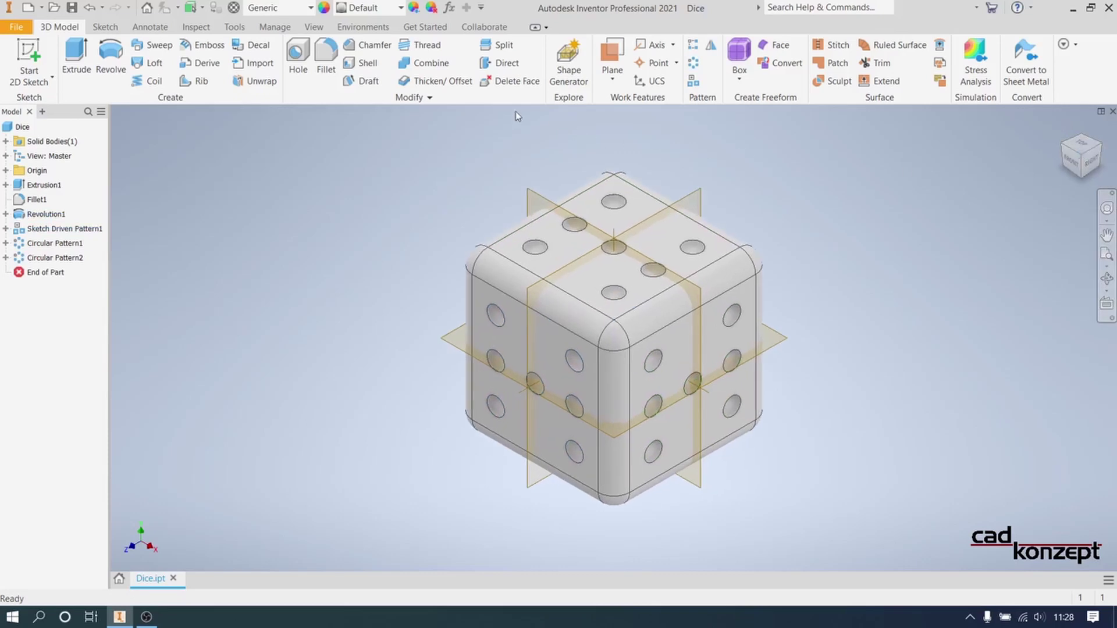
pyautogui.click(496, 85)
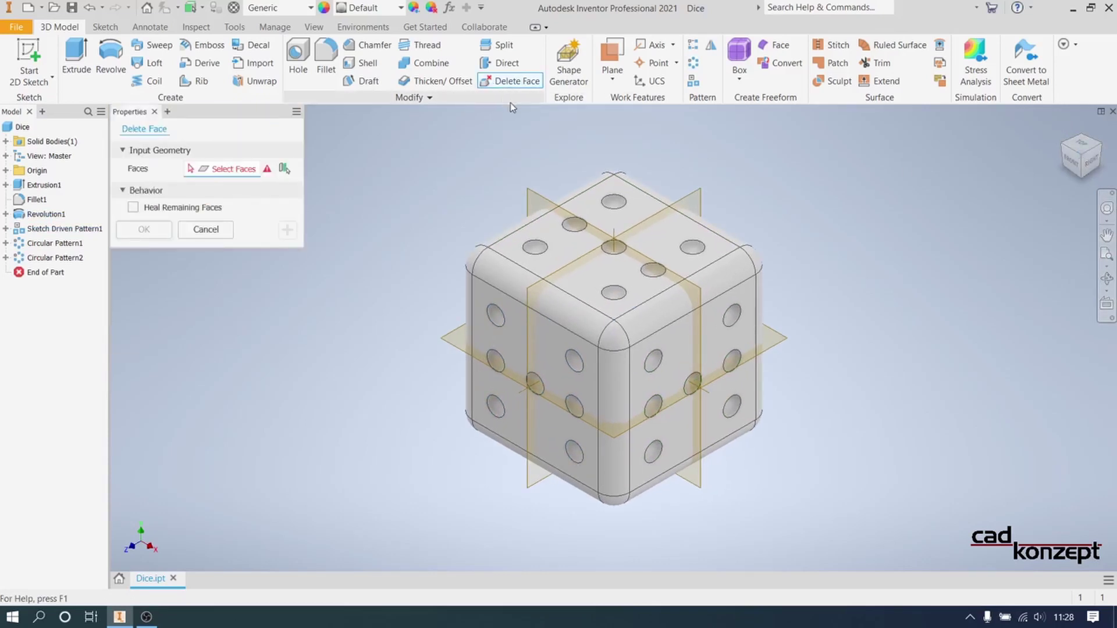
pyautogui.click(575, 225)
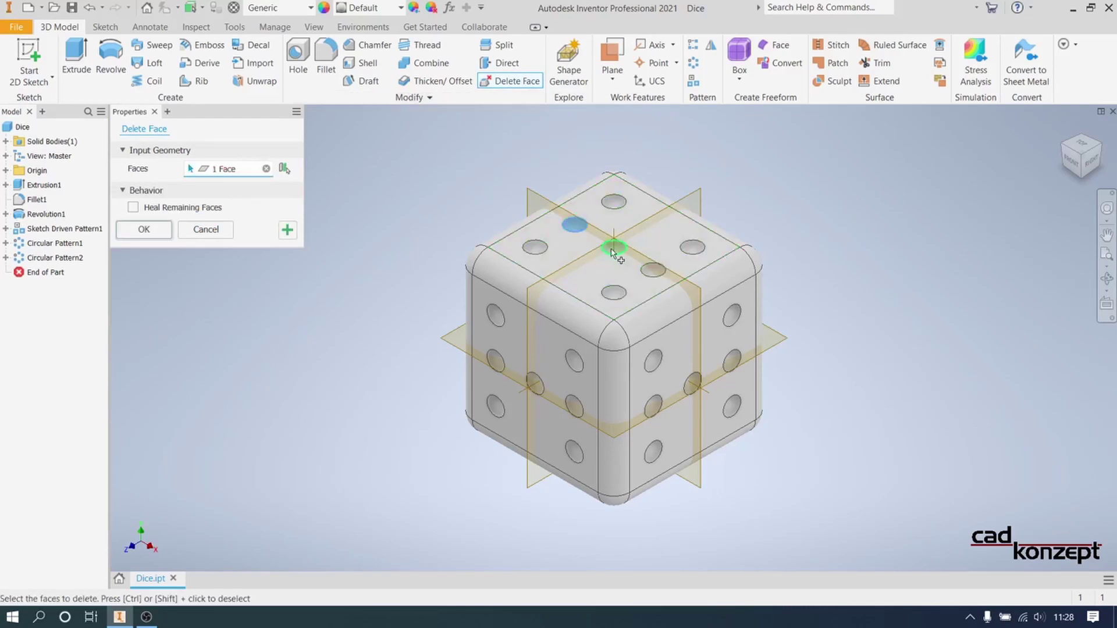
pyautogui.click(614, 247)
pyautogui.click(495, 360)
pyautogui.click(496, 406)
pyautogui.click(535, 385)
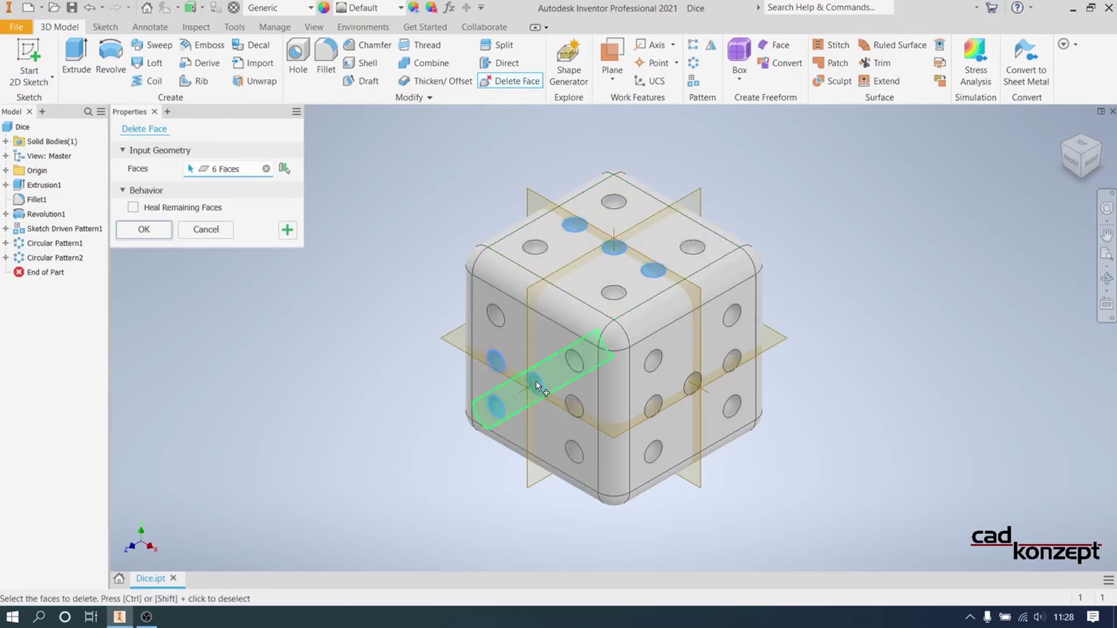
pyautogui.click(574, 407)
pyautogui.click(574, 360)
pyautogui.click(694, 384)
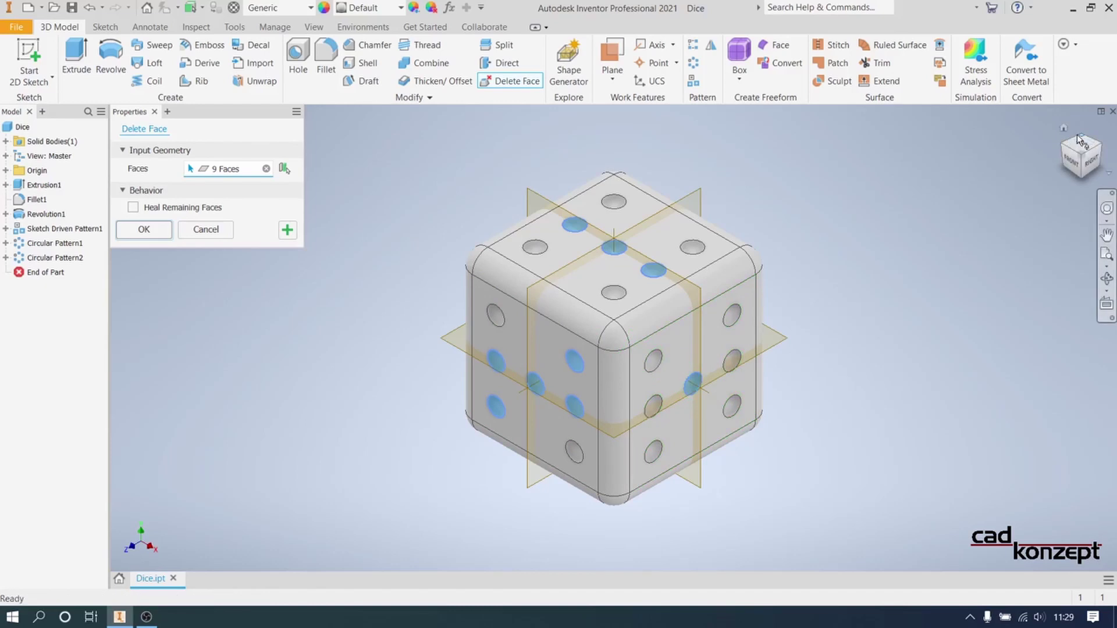
# - Add all six outer pips on the left face to the Delete Face selection, leaving only its centre pip
pyautogui.moveTo(1077, 134); pyautogui.dragTo(1054, 187)
pyautogui.click(653, 225)
pyautogui.click(653, 270)
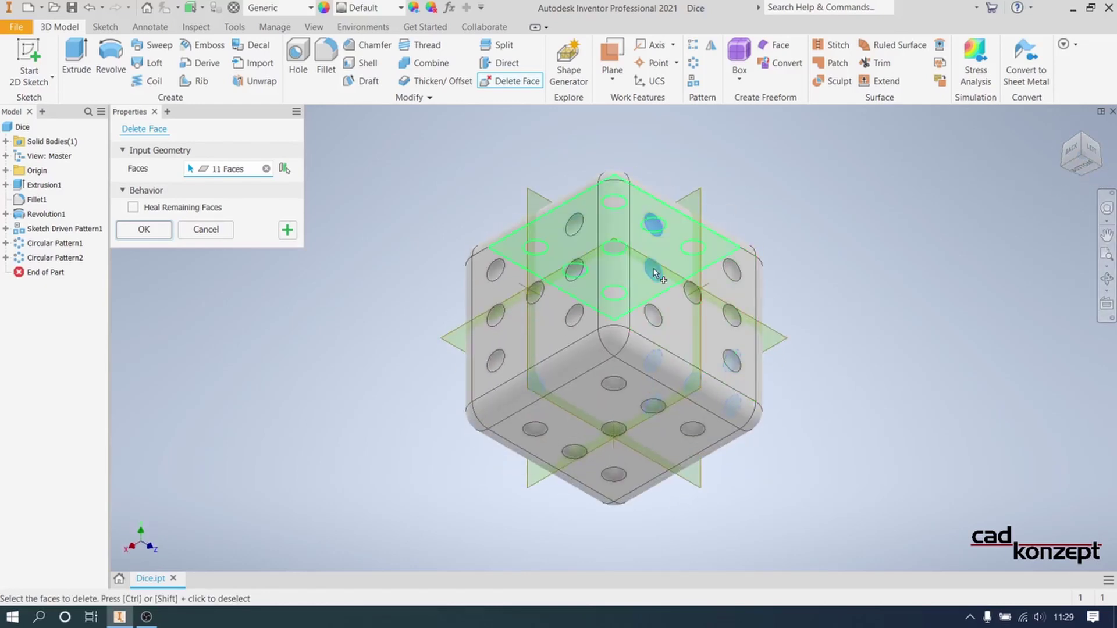
pyautogui.click(653, 316)
pyautogui.click(731, 361)
pyautogui.click(732, 271)
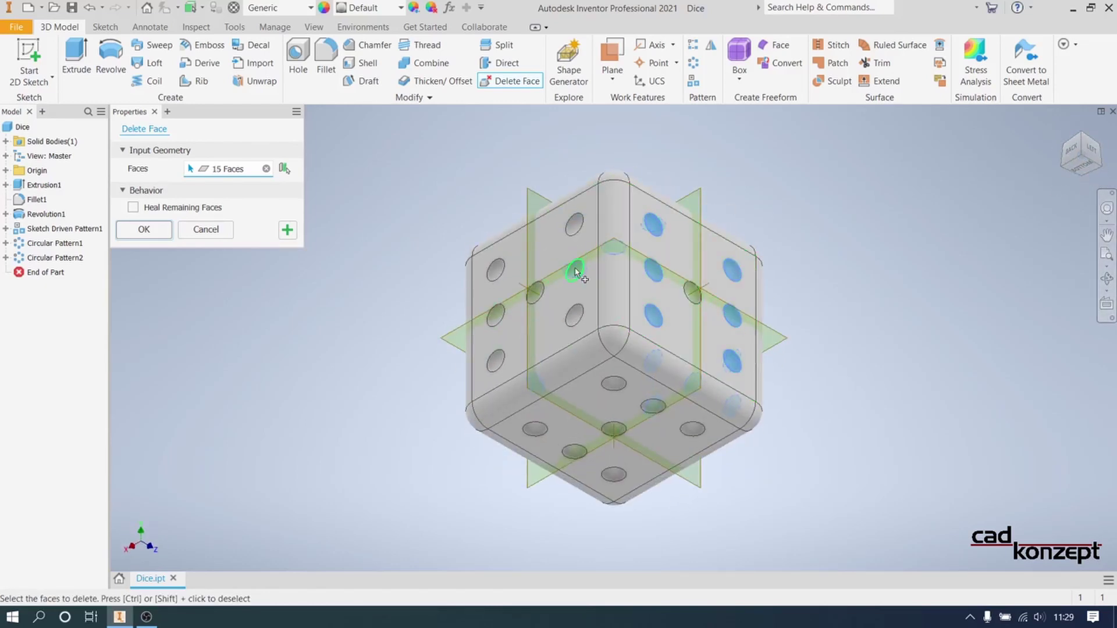
# - Add the back face's two mid-row side pips and four bottom-face pips, keeping a diagonal of three, and delete all selected faces with healing
pyautogui.click(574, 270)
pyautogui.click(495, 316)
pyautogui.click(535, 429)
pyautogui.click(575, 452)
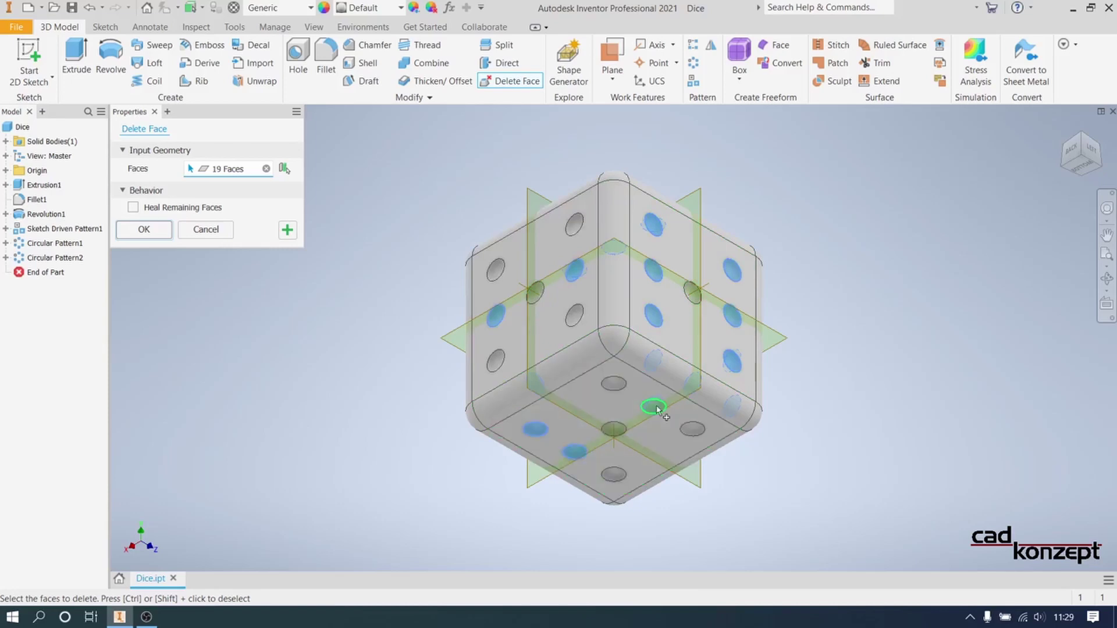
pyautogui.click(654, 406)
pyautogui.click(691, 429)
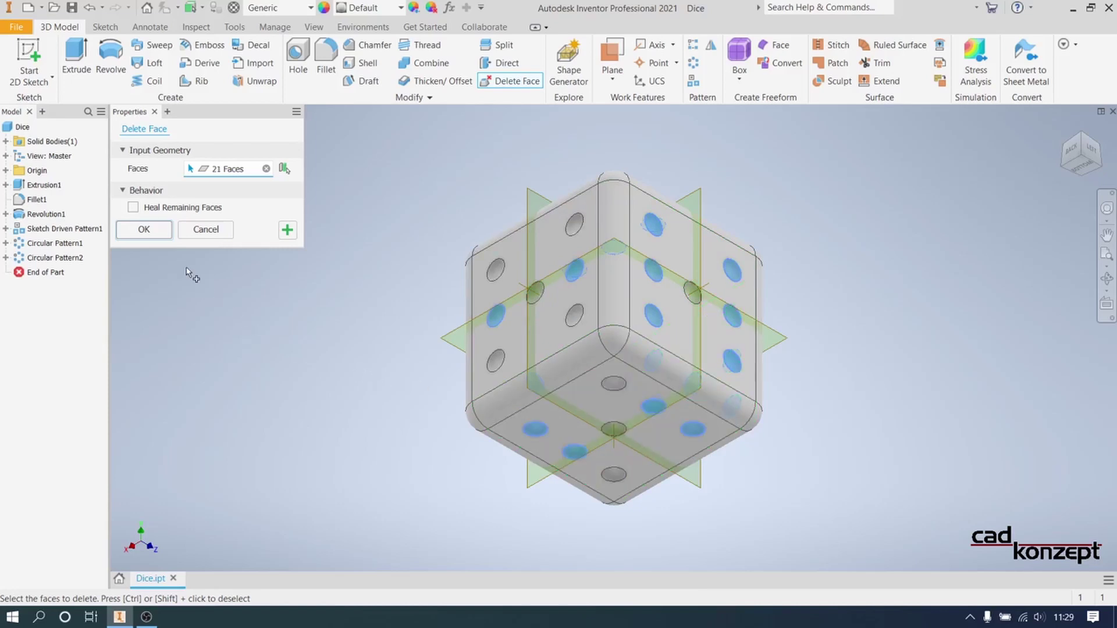
pyautogui.click(144, 210)
pyautogui.click(160, 231)
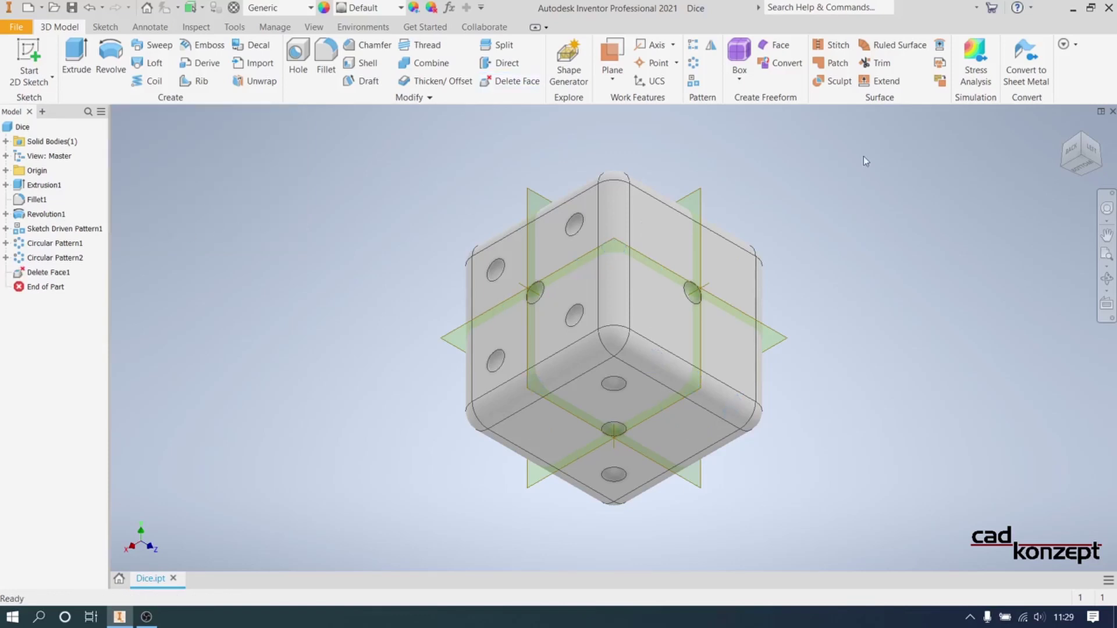
# - Apply the White appearance to the die's extrusion and edge fillet
pyautogui.click(1082, 140)
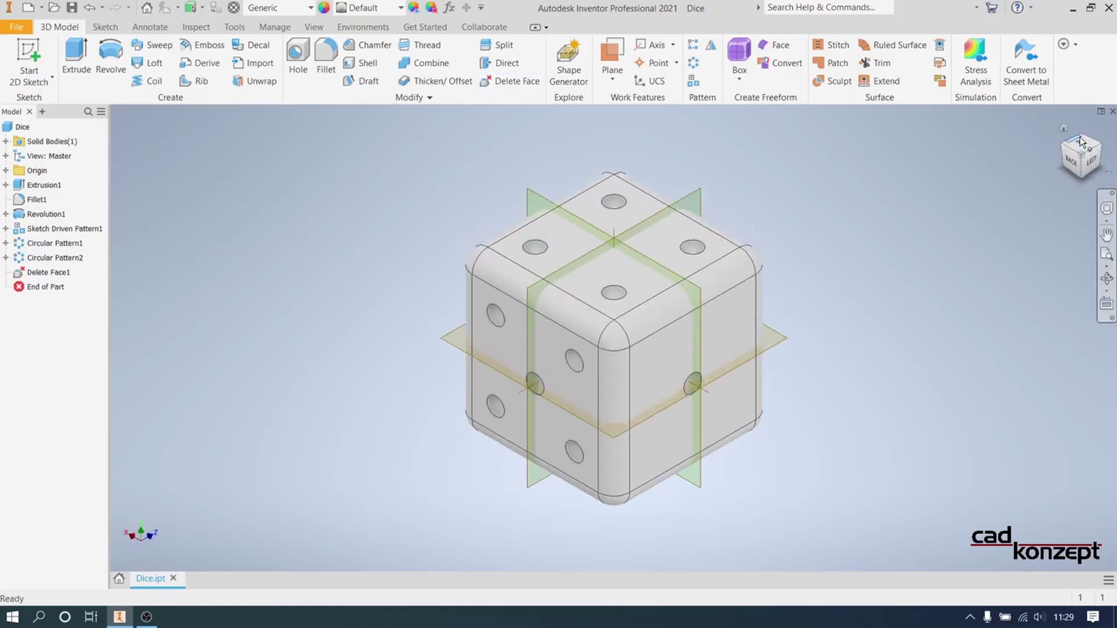
pyautogui.click(1081, 141)
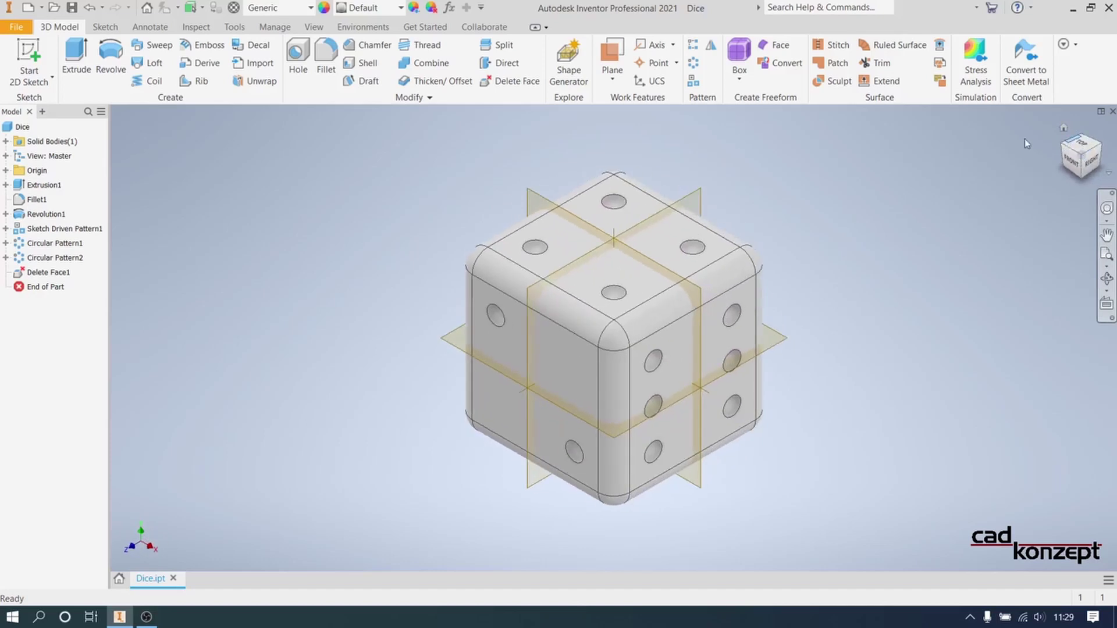
pyautogui.click(240, 29)
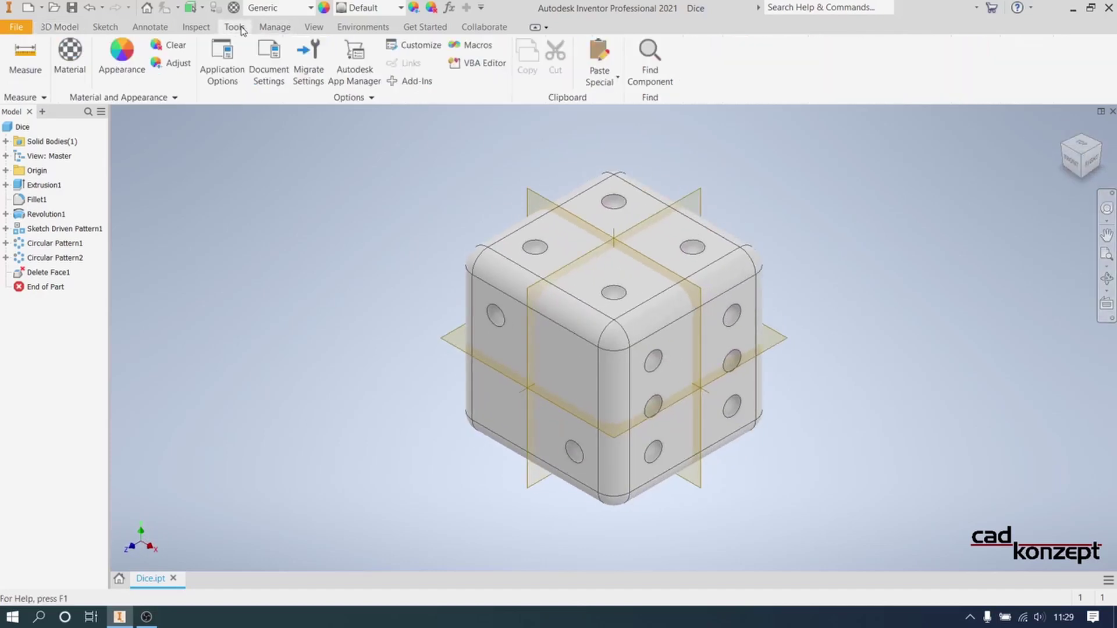
pyautogui.click(128, 57)
pyautogui.moveTo(294, 120); pyautogui.dragTo(890, 133)
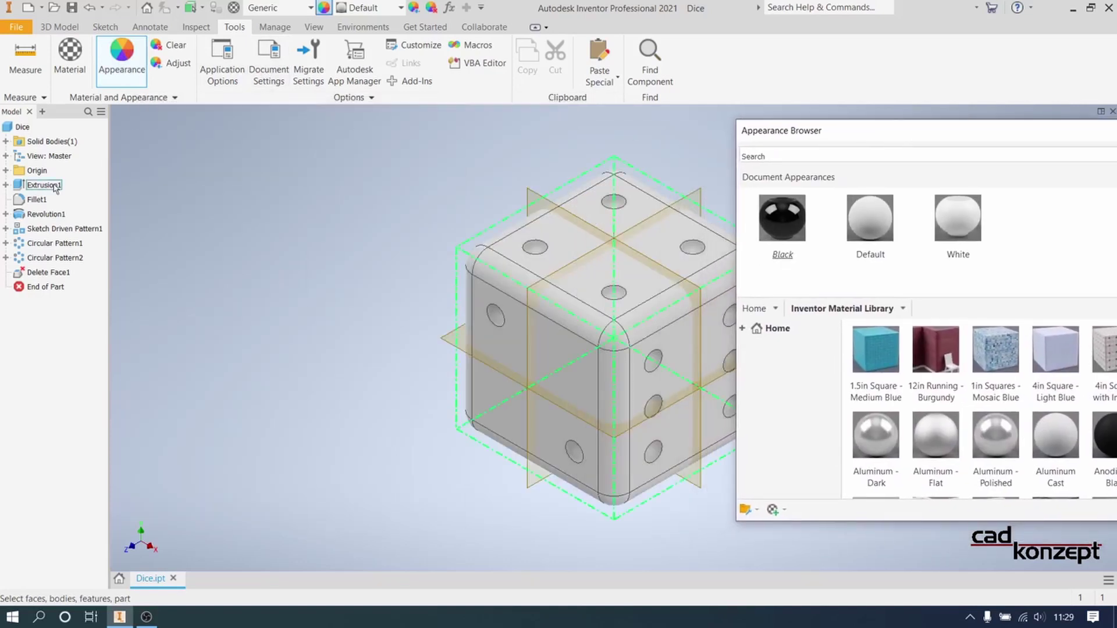
pyautogui.click(43, 185)
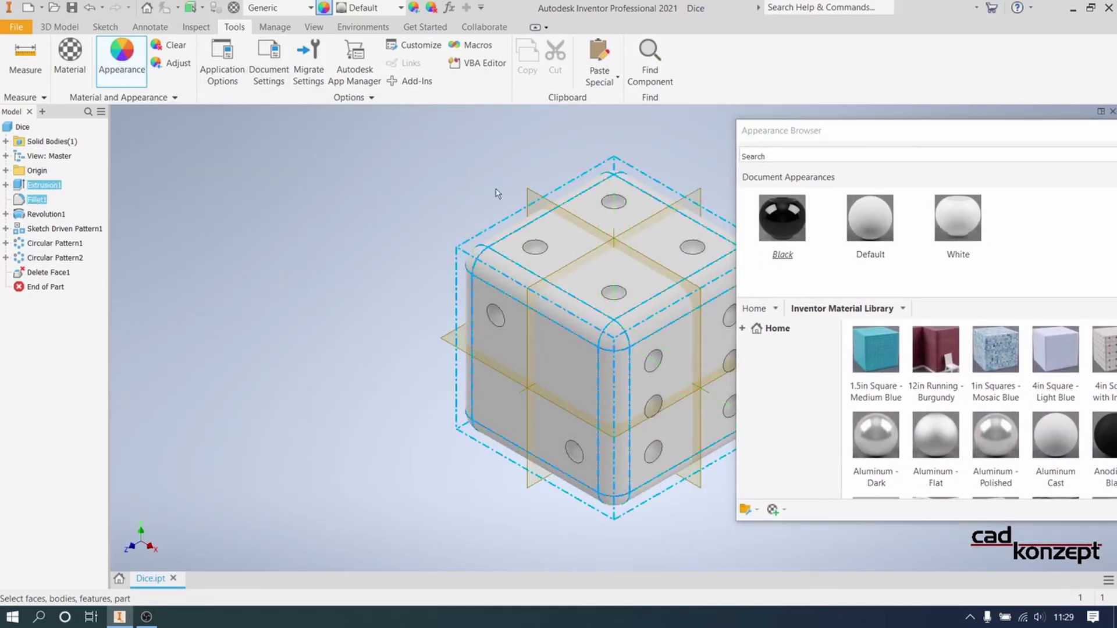
pyautogui.doubleClick(958, 227)
pyautogui.click(609, 115)
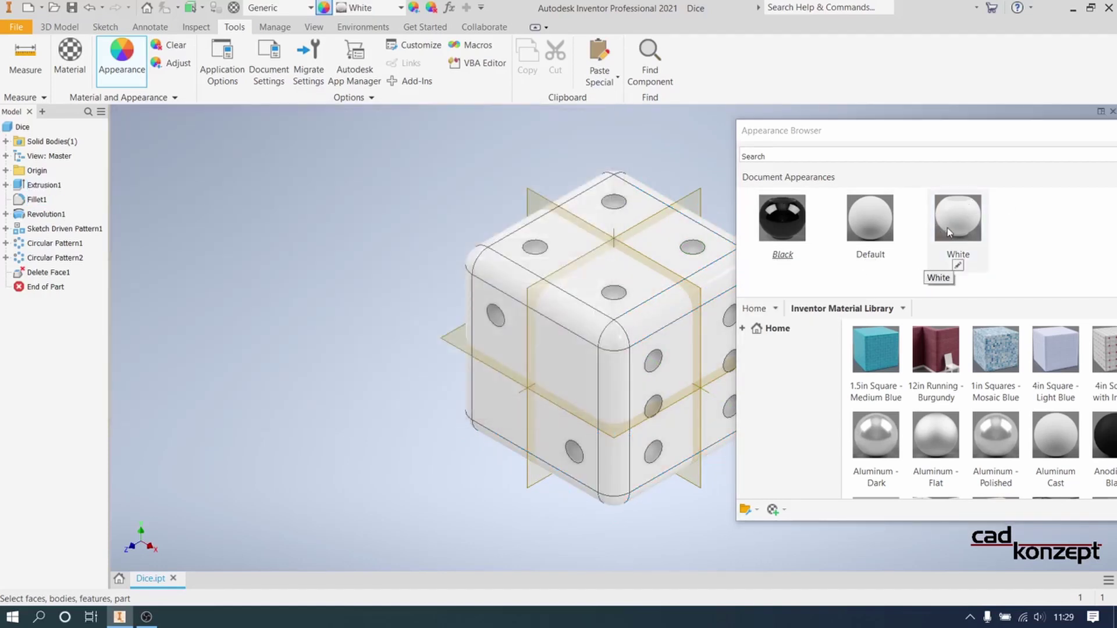
# - Apply the Black appearance to the revolved recess and all three pip patterns, and close the Appearance Browser
pyautogui.moveTo(51, 215); pyautogui.dragTo(54, 262)
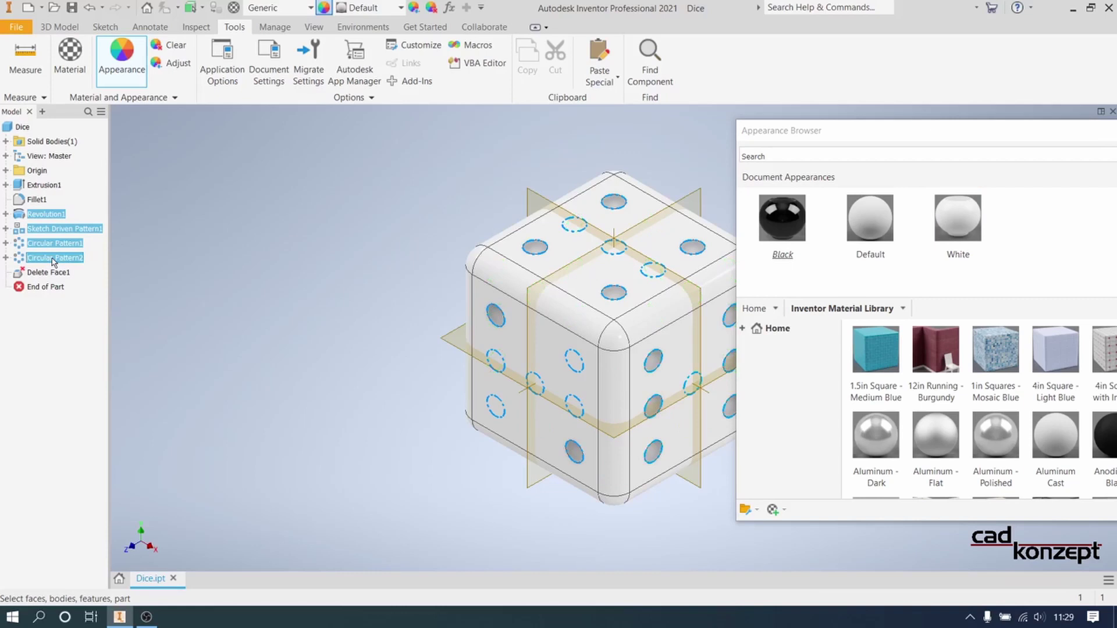
pyautogui.doubleClick(779, 221)
pyautogui.click(609, 116)
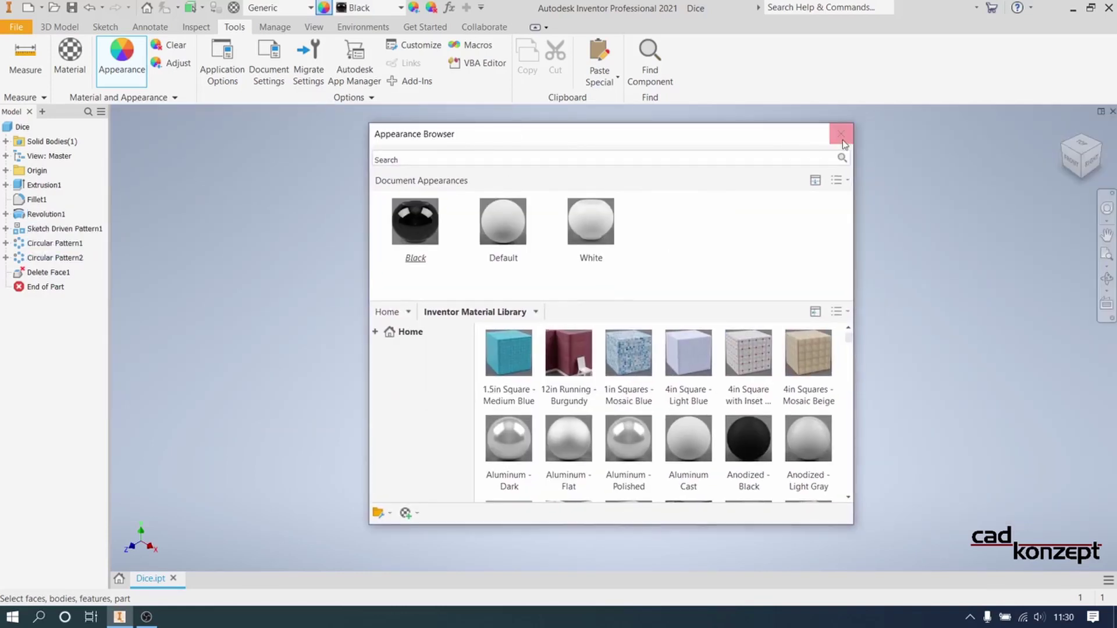
pyautogui.click(843, 130)
# - Set the visual style to Realistic
pyautogui.click(311, 27)
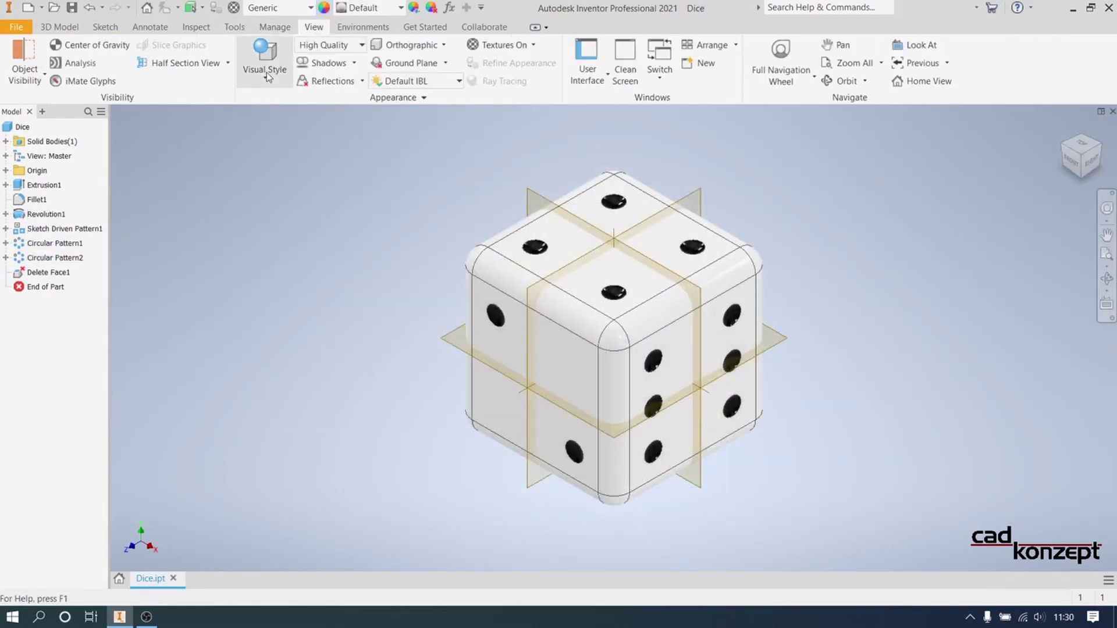
pyautogui.click(263, 71)
pyautogui.click(294, 103)
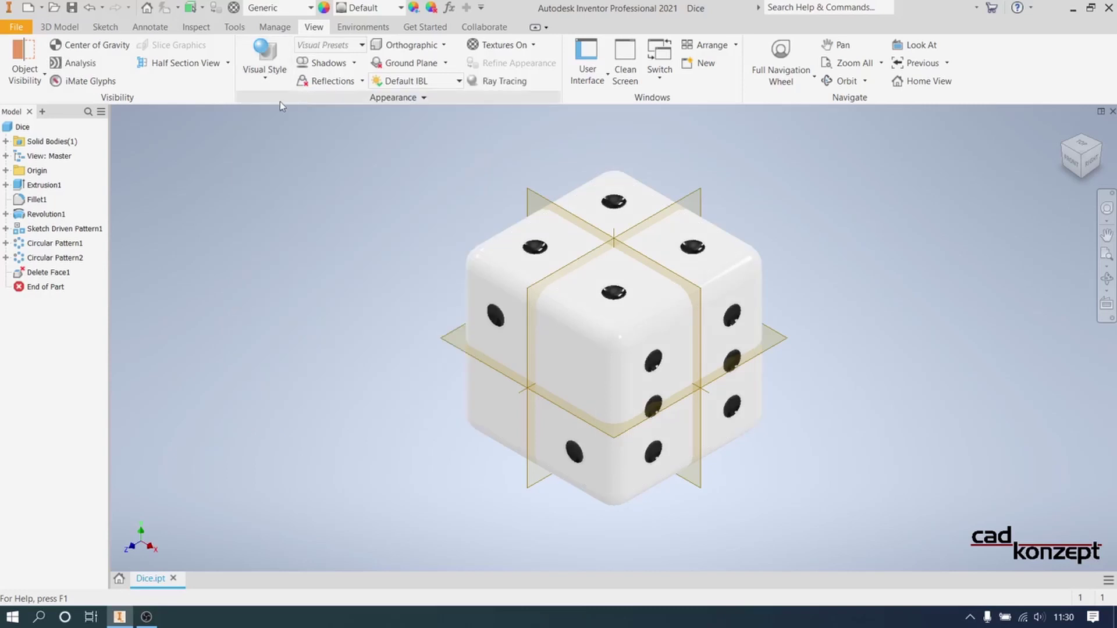
# - Hide all origin planes, axes and the center point
pyautogui.click(6, 170)
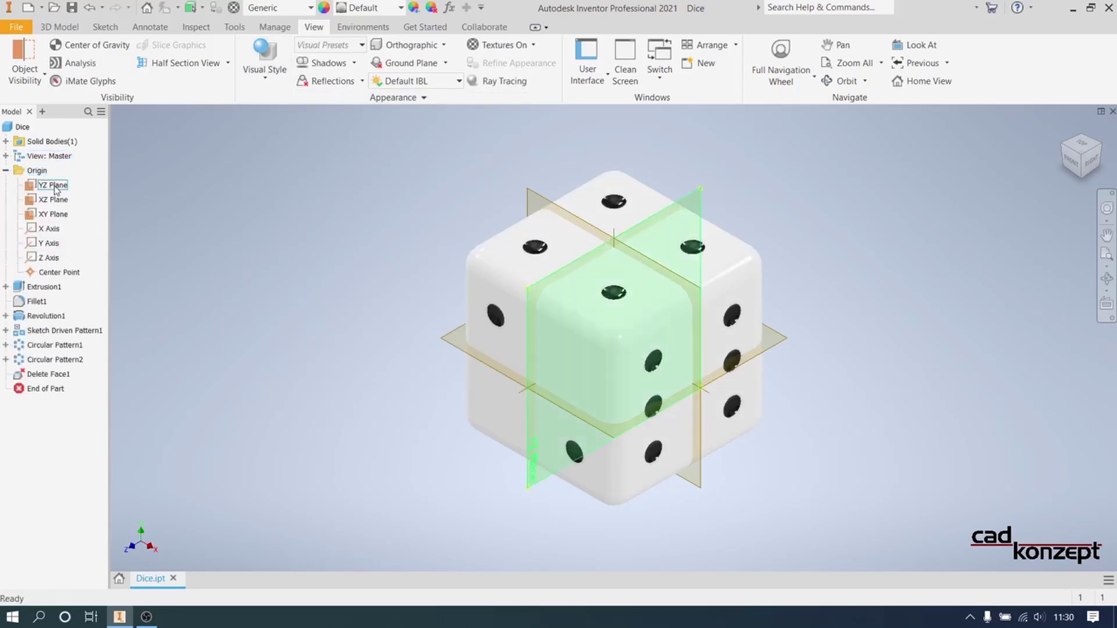
pyautogui.click(54, 185)
pyautogui.keyDown('shift'); pyautogui.click(56, 274); pyautogui.keyUp('shift')
pyautogui.rightClick(56, 273)
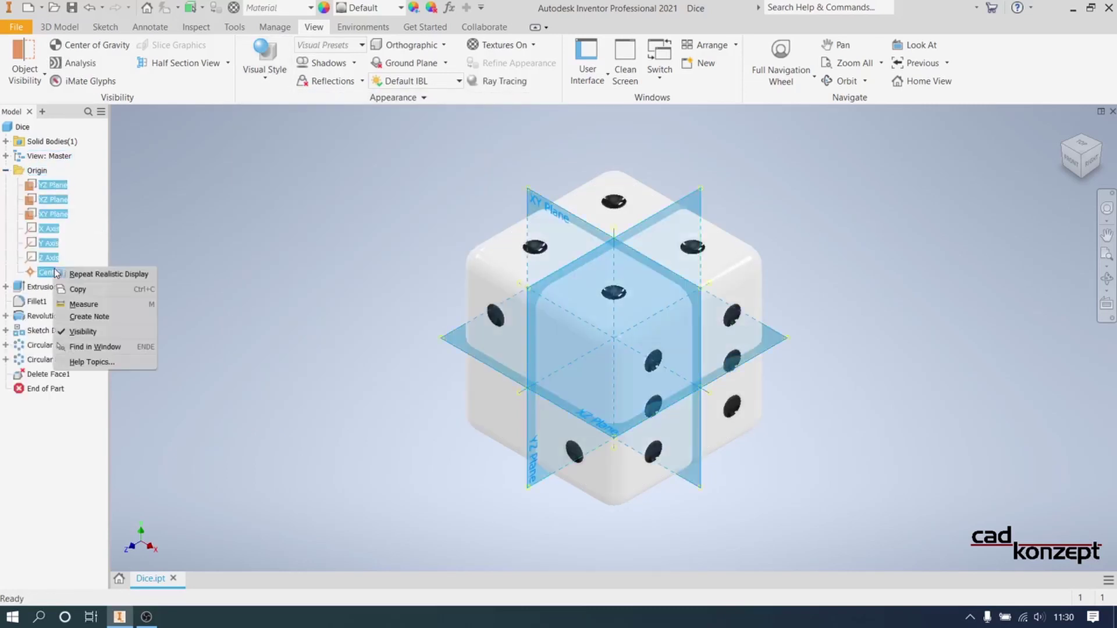
pyautogui.click(92, 330)
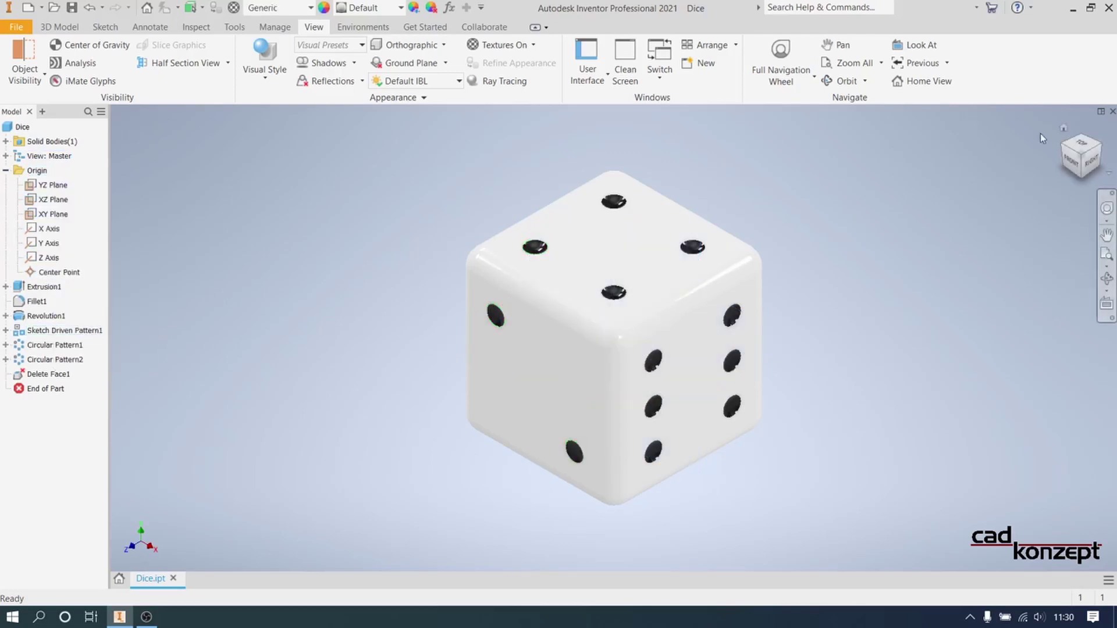
pyautogui.click(1081, 156)
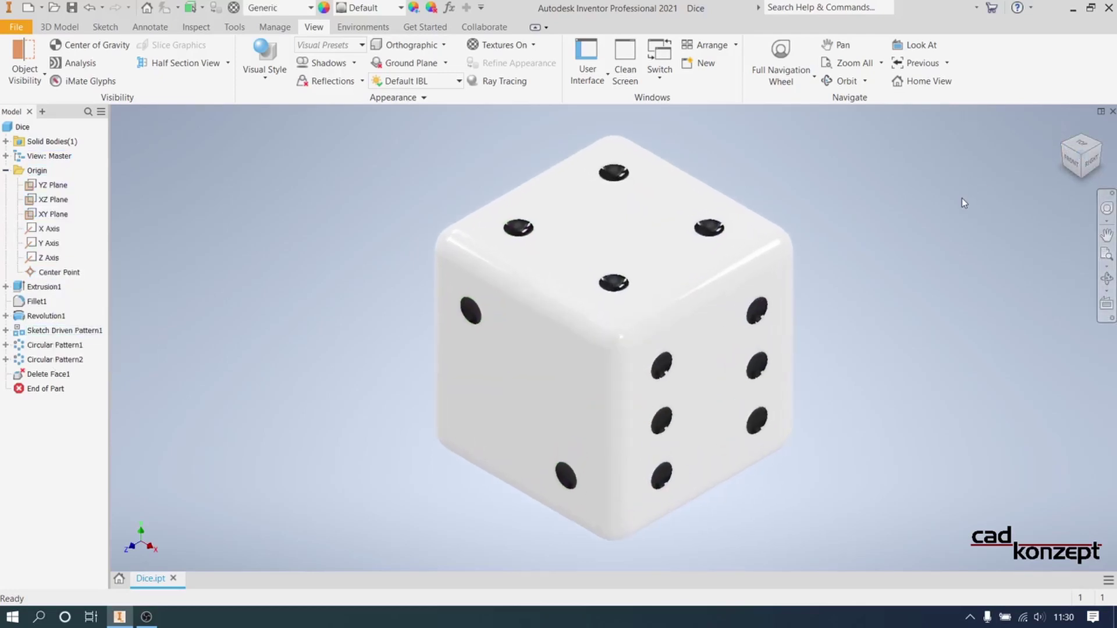
pyautogui.click(1089, 166)
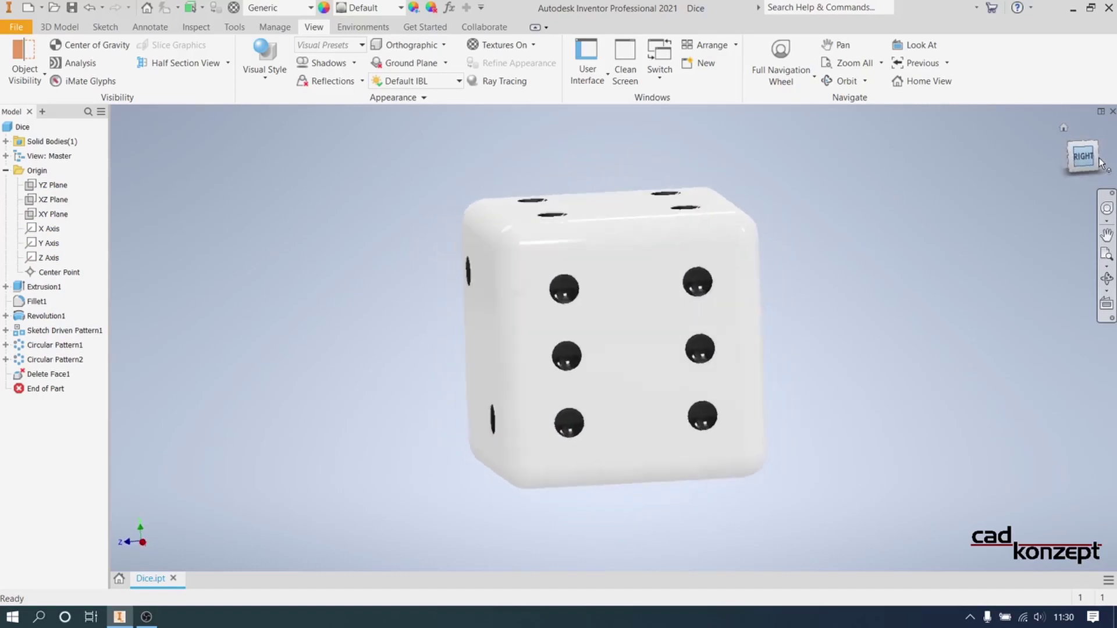
pyautogui.click(1086, 146)
pyautogui.click(1085, 143)
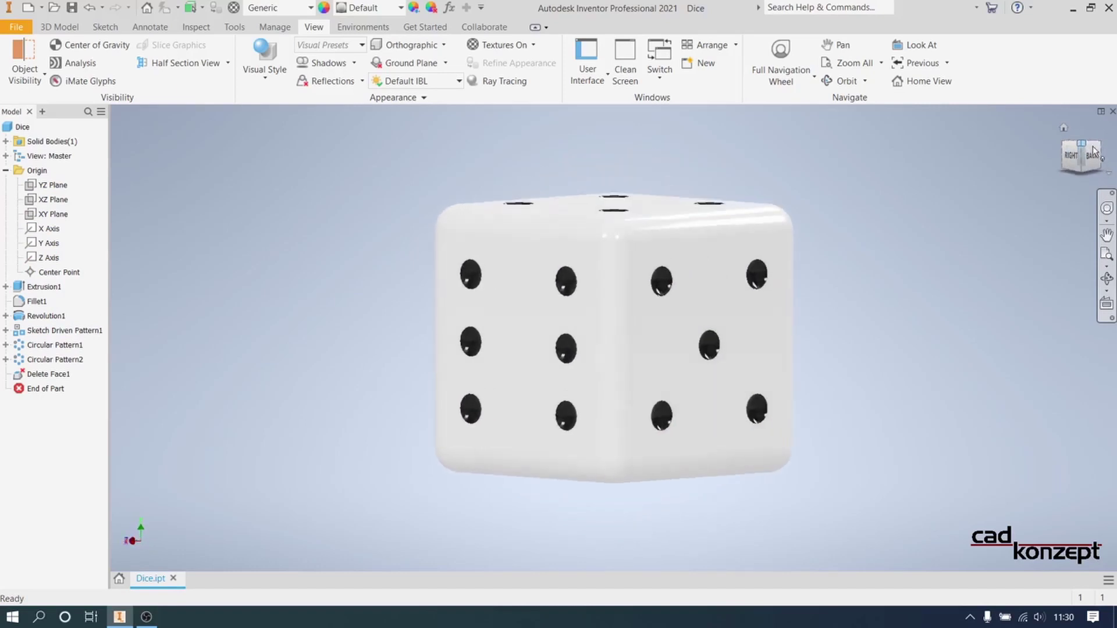